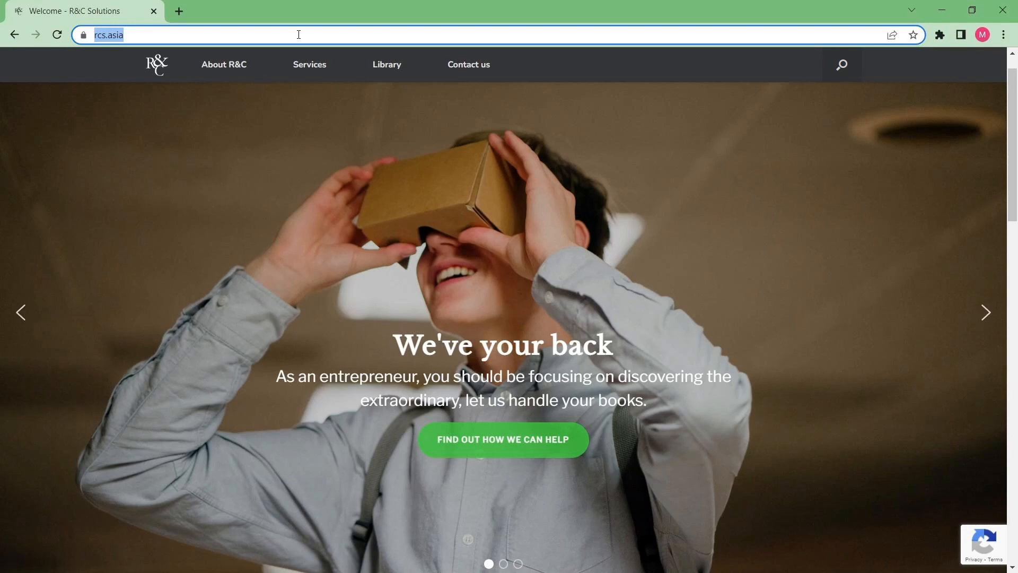
Step: Go to xe.com and open its Historical Currency Rates tool
{"action": "type", "text": "xe.com"}
{"action": "key", "text": "Return"}
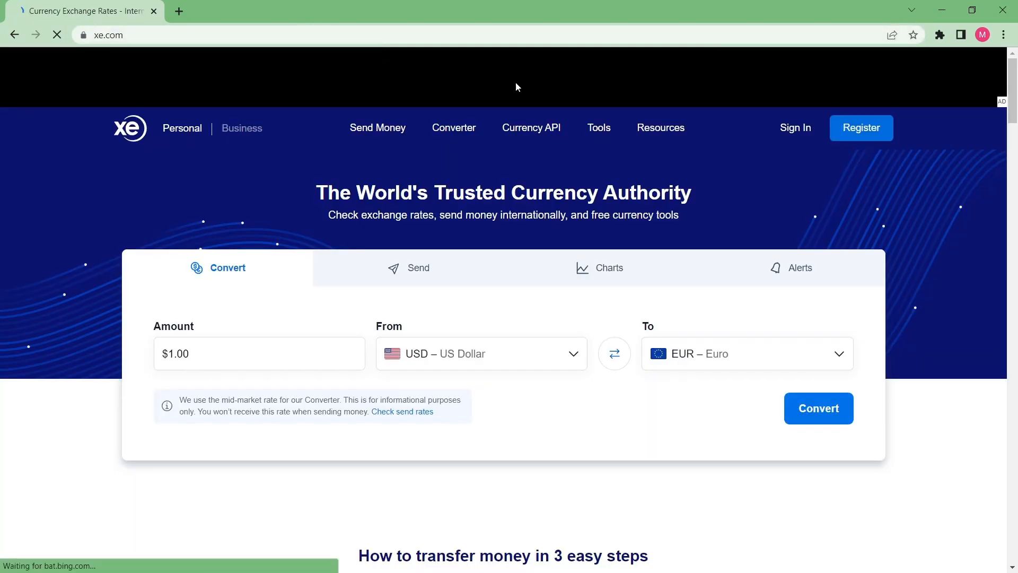
{"action": "mouse_move", "coordinate": [599, 128]}
{"action": "left_click", "coordinate": [480, 286]}
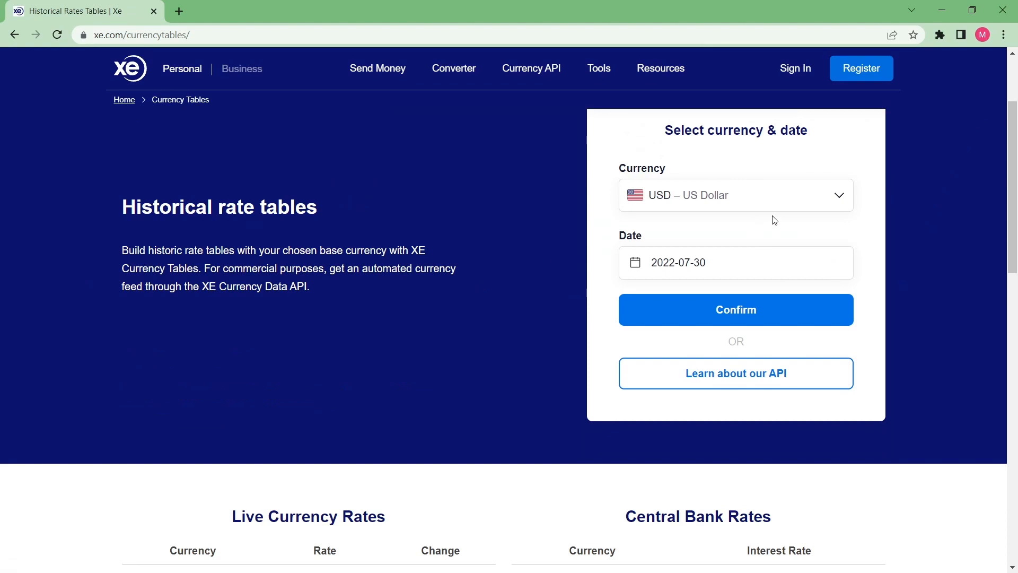
Step: Generate the historical rate table for SGD – Singapore Dollar on 2022-06-30
{"action": "left_click", "coordinate": [784, 196]}
{"action": "type", "text": "sgd"}
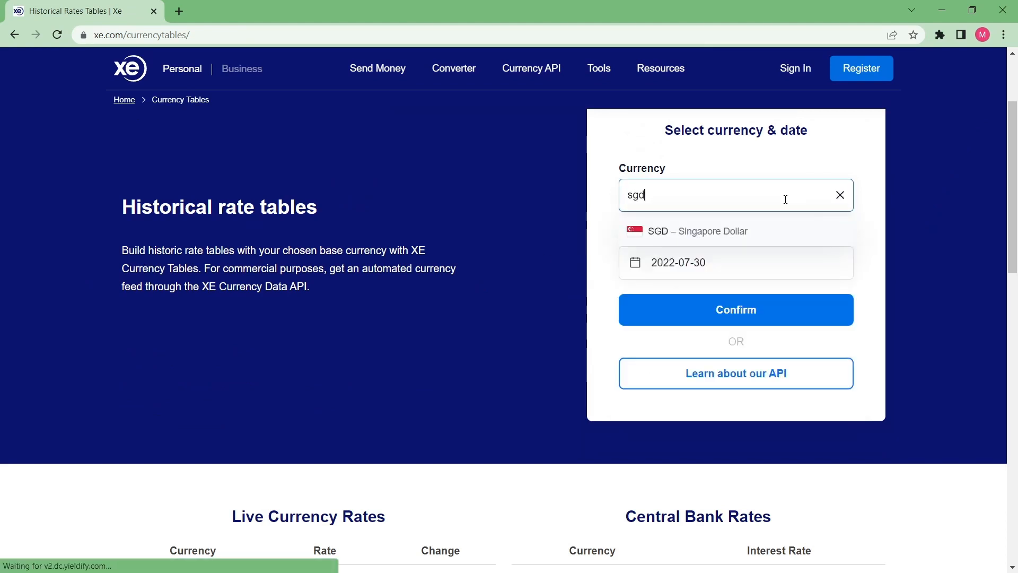
{"action": "left_click", "coordinate": [740, 229]}
{"action": "left_click", "coordinate": [714, 262]}
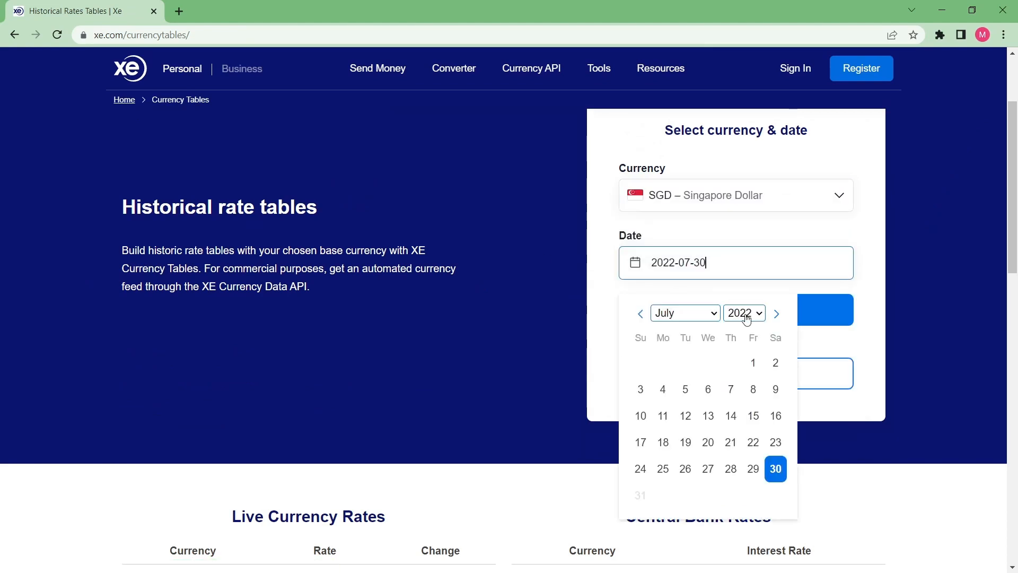
{"action": "left_click", "coordinate": [710, 318]}
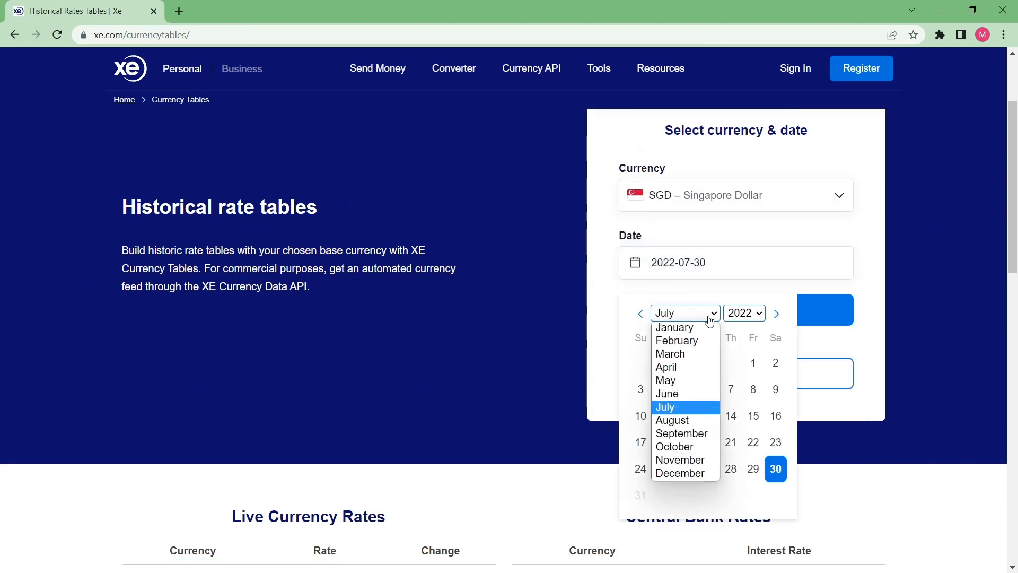
{"action": "left_click", "coordinate": [701, 393]}
{"action": "left_click", "coordinate": [731, 469]}
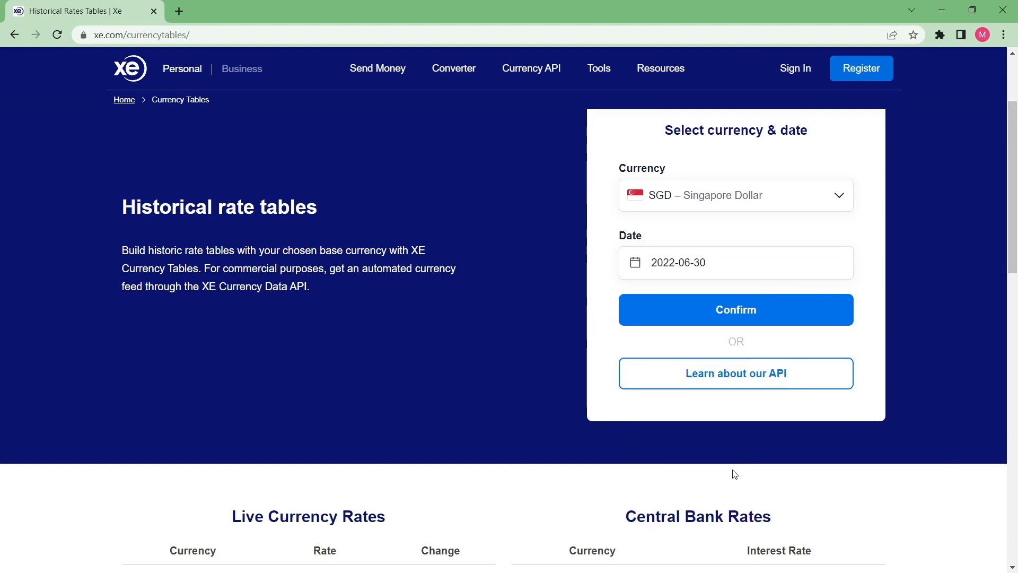
{"action": "left_click", "coordinate": [738, 310]}
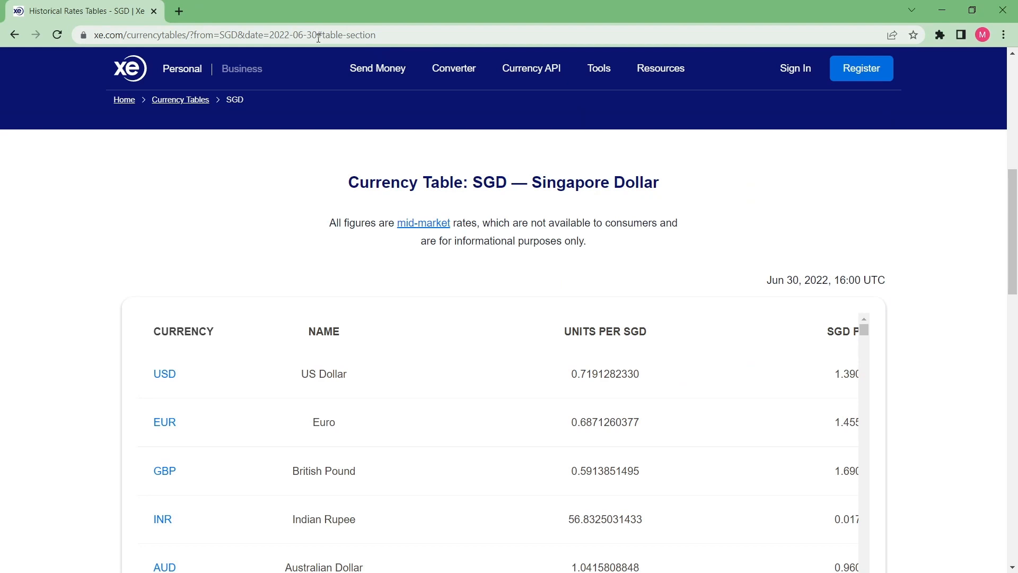
Step: Copy the rate page's address up to the date, without #table-section, and load its Table 0 into the Excel workbook as web data
{"action": "left_click_drag", "start_coordinate": [317, 35], "coordinate": [87, 30]}
{"action": "key", "text": "ctrl+c"}
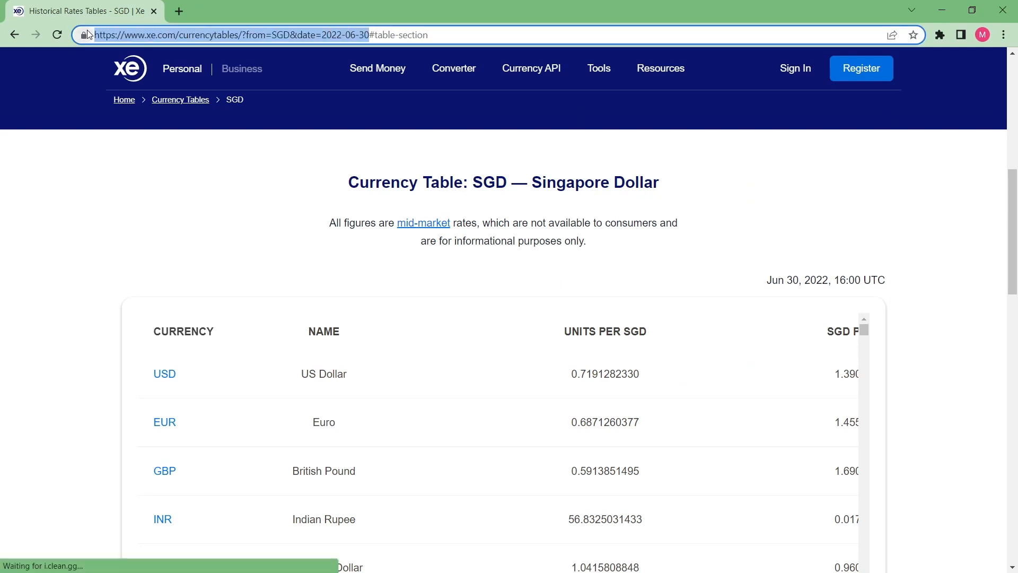
{"action": "key", "text": "alt+Tab"}
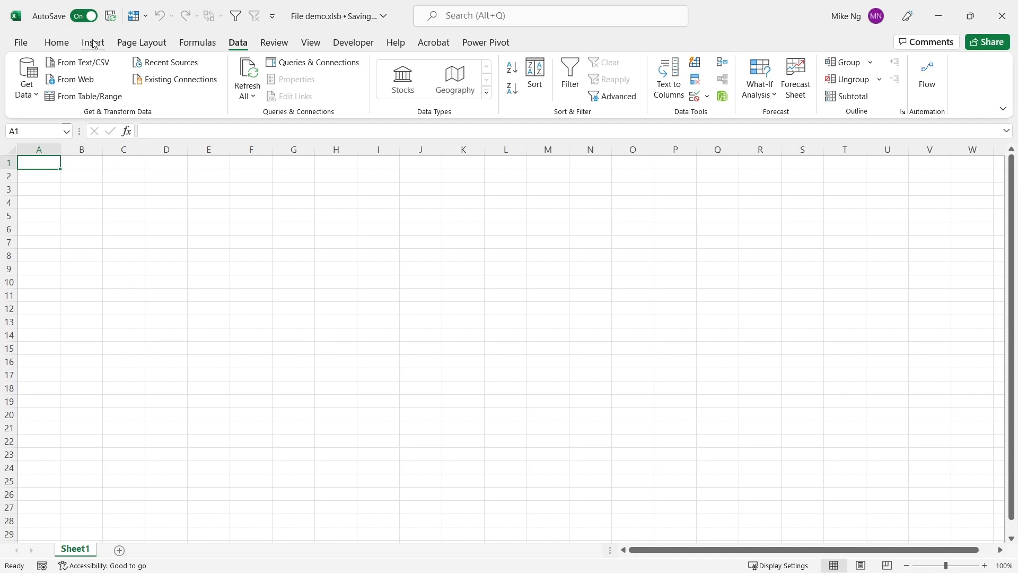
{"action": "left_click", "coordinate": [85, 80]}
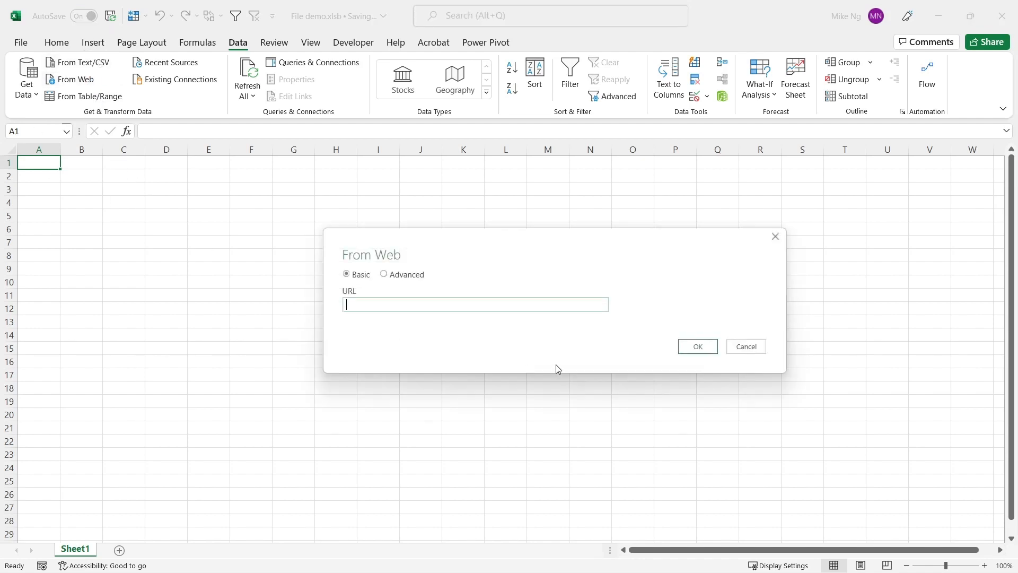
{"action": "key", "text": "ctrl+v"}
{"action": "left_click", "coordinate": [716, 345]}
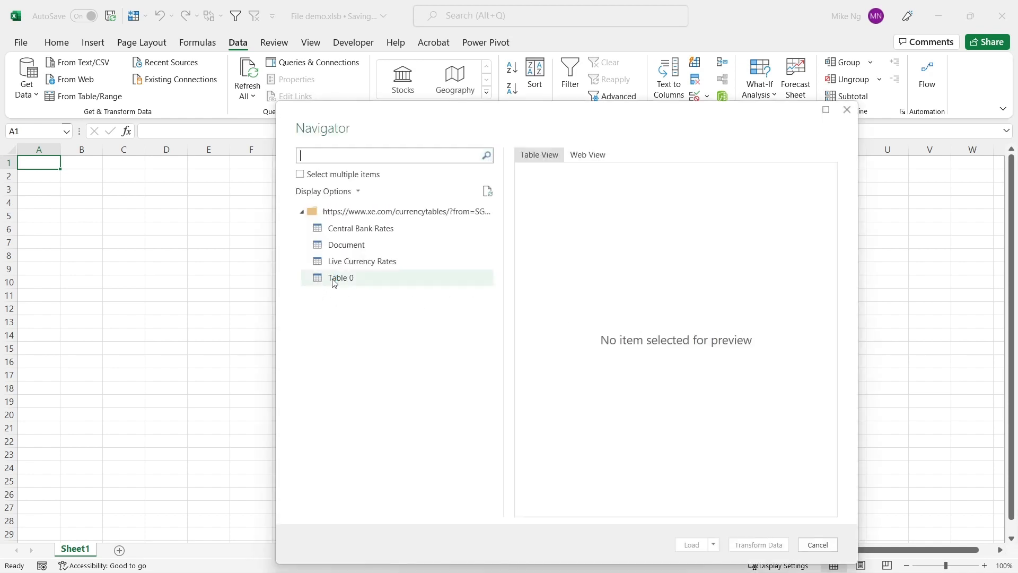
{"action": "left_click", "coordinate": [340, 283]}
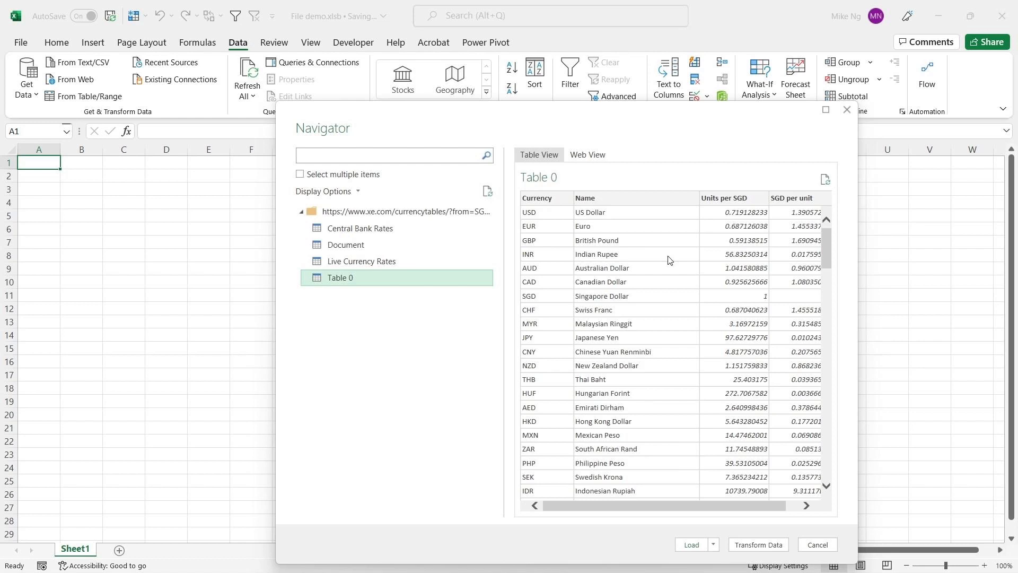
{"action": "left_click", "coordinate": [691, 545]}
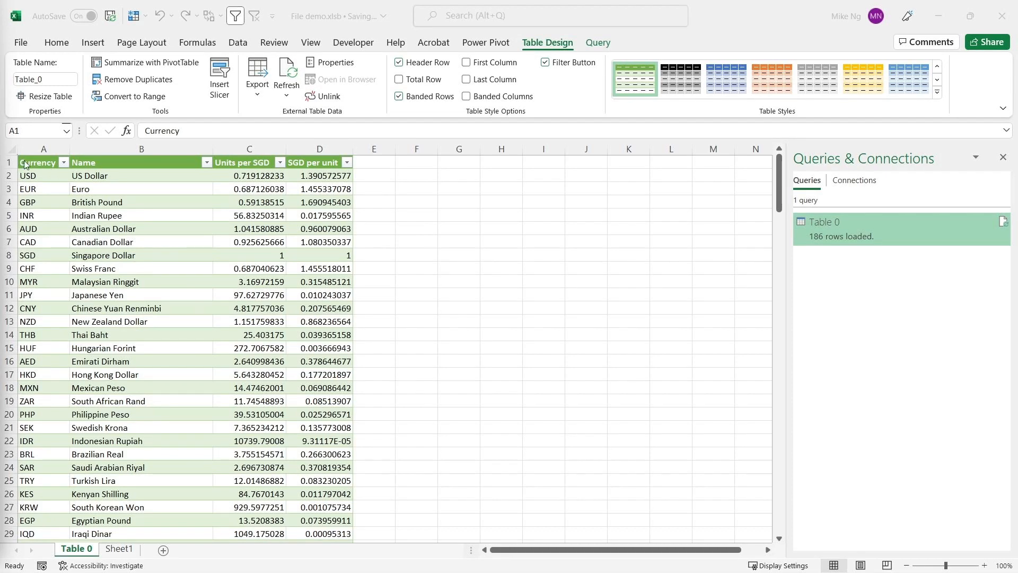
Step: Insert two blank rows above the imported currency table
{"action": "left_click_drag", "start_coordinate": [6, 162], "coordinate": [2, 176]}
{"action": "right_click", "coordinate": [3, 176]}
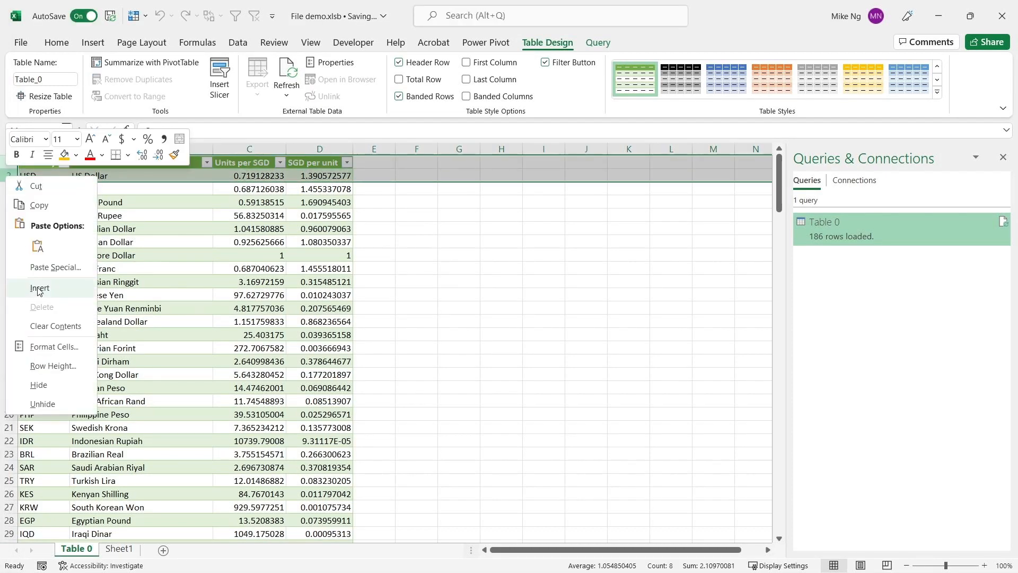
{"action": "left_click", "coordinate": [41, 290]}
Step: Enter the label Date in A1 and the date 30/6/2022 in B1
{"action": "left_click", "coordinate": [58, 157]}
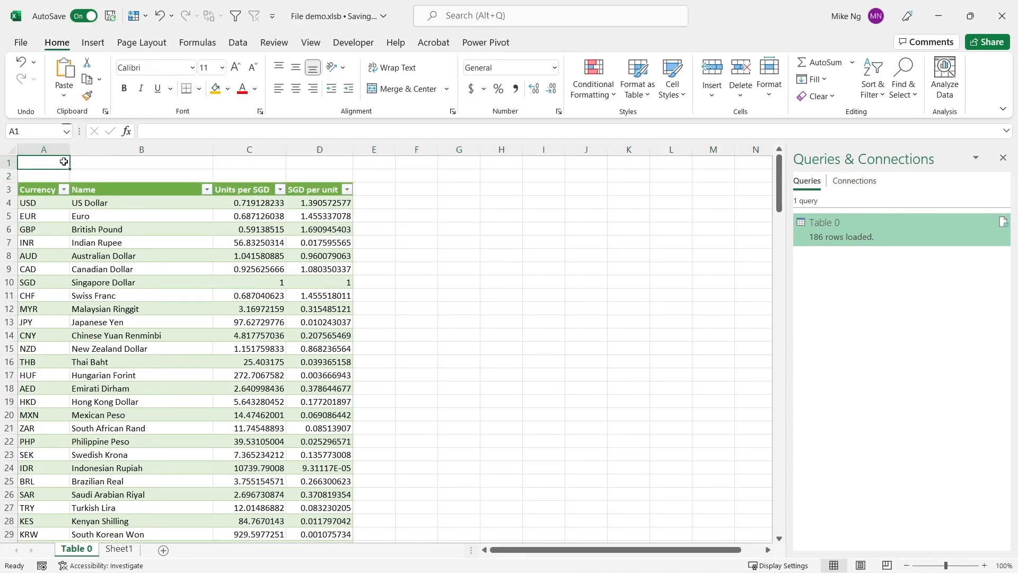
{"action": "type", "text": "Date"}
{"action": "key", "text": "Tab"}
{"action": "type", "text": "30/6/2022"}
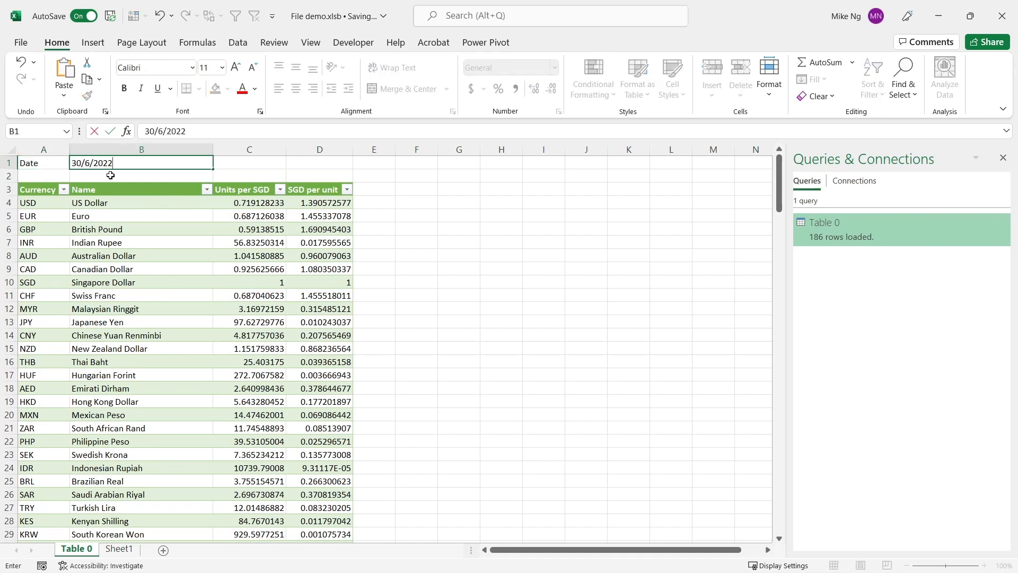
{"action": "key", "text": "Return"}
{"action": "key", "text": "Up"}
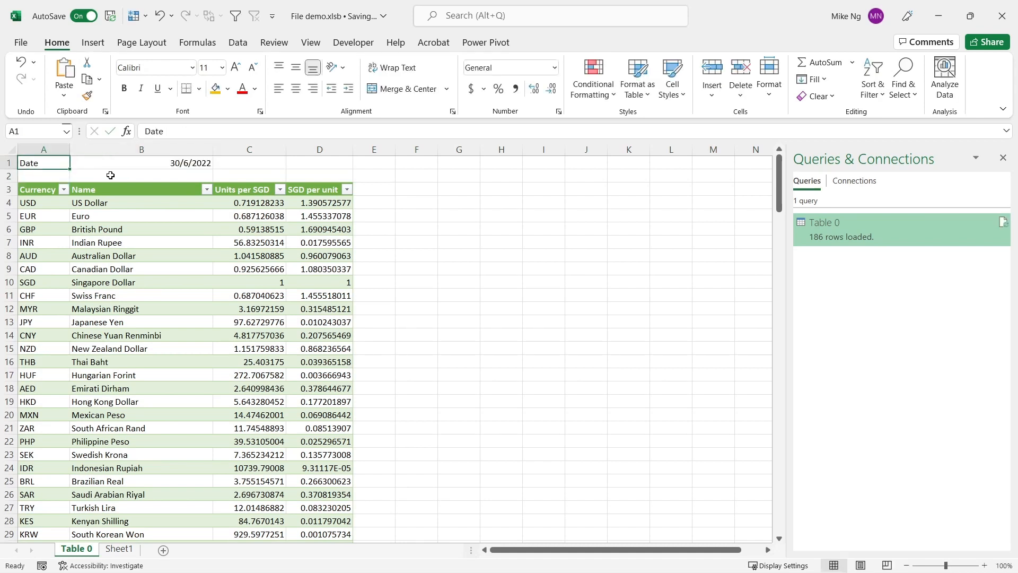
Step: Define the name Date for cell B1
{"action": "key", "text": "Right"}
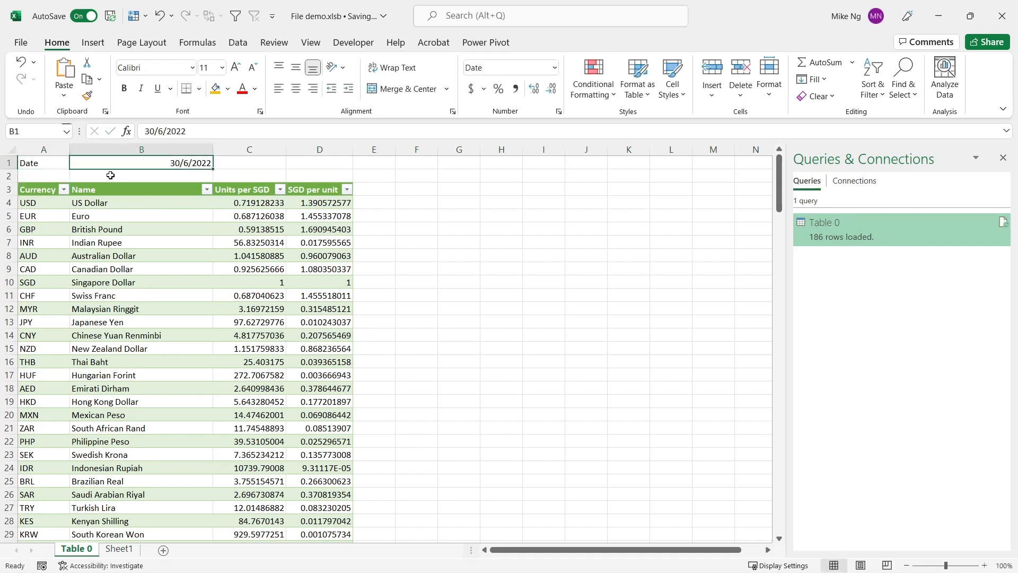
{"action": "left_click", "coordinate": [33, 130]}
{"action": "type", "text": "Date"}
{"action": "key", "text": "Return"}
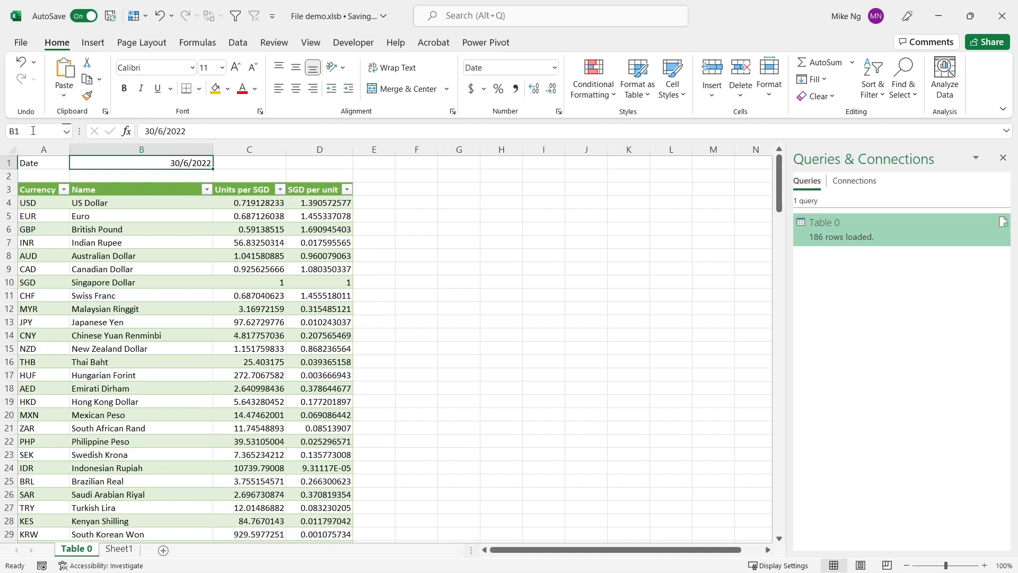
Step: Load the named cell Date into Power Query as a query and maximize the editor window
{"action": "left_click", "coordinate": [238, 42]}
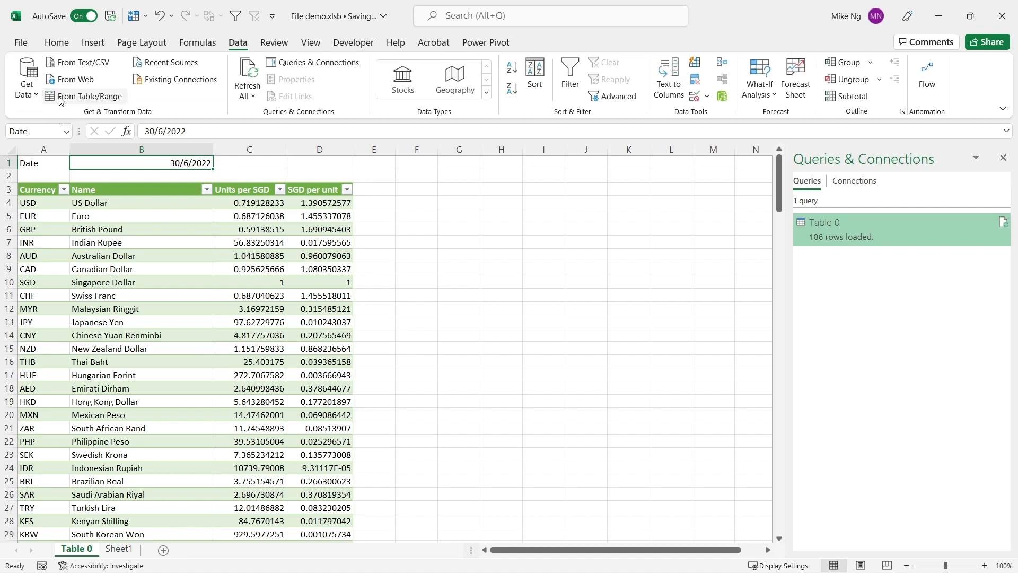
{"action": "left_click", "coordinate": [110, 99]}
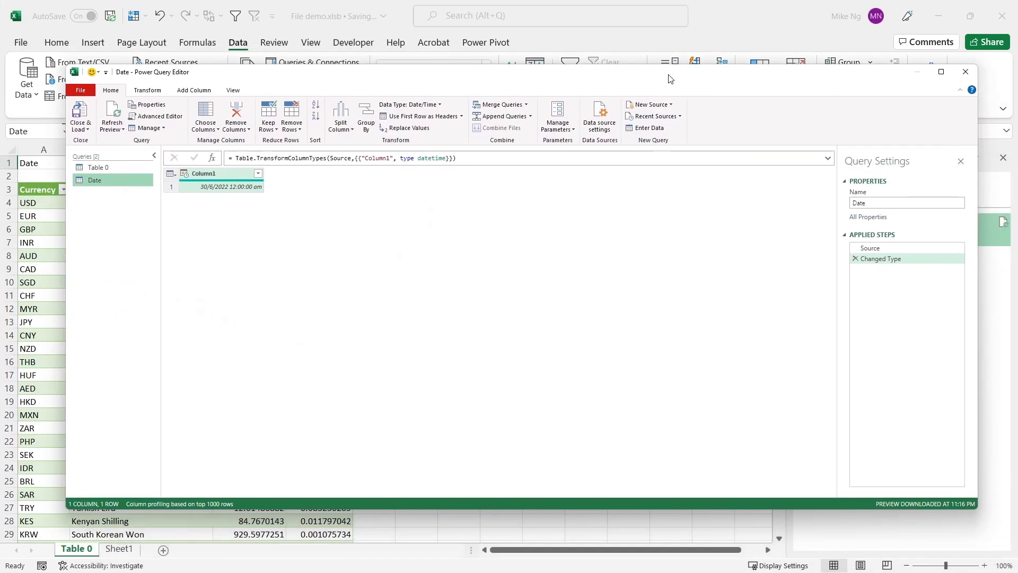
{"action": "double_click", "coordinate": [669, 76]}
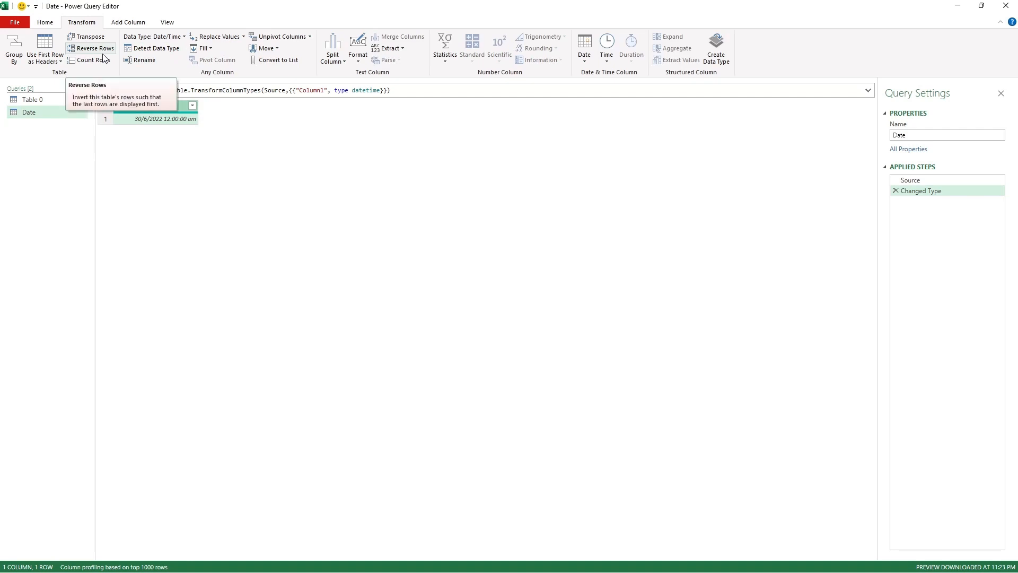
Step: Change the data type of Column1 in the Date query to Date, replacing the current type conversion
{"action": "left_click", "coordinate": [156, 37]}
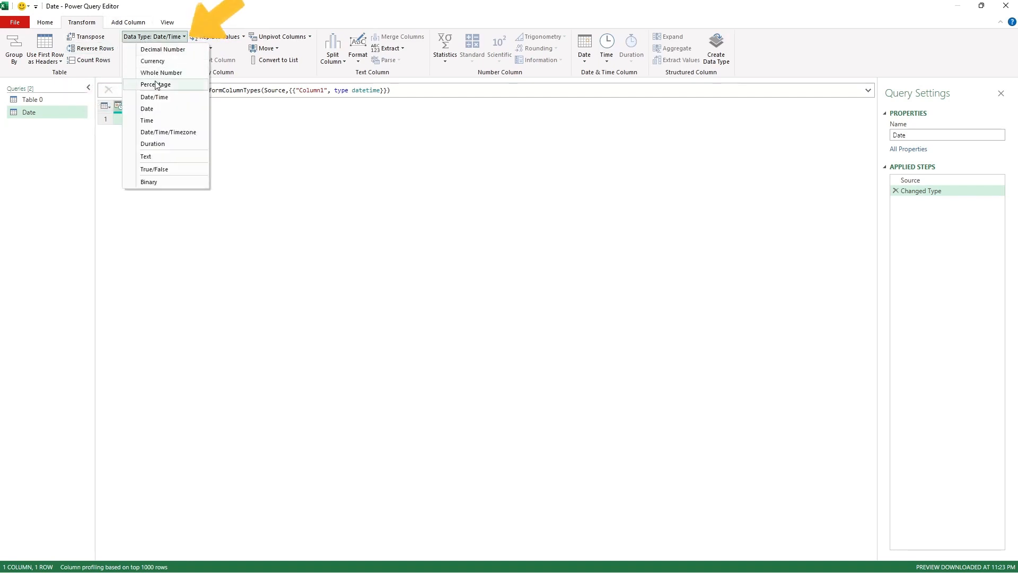
{"action": "left_click", "coordinate": [157, 109]}
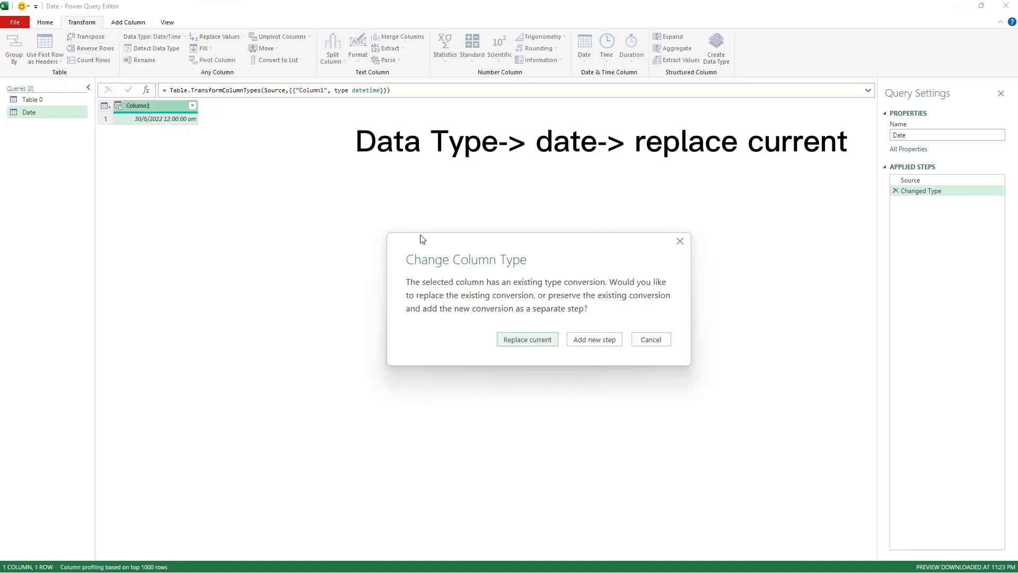
{"action": "left_click", "coordinate": [542, 342]}
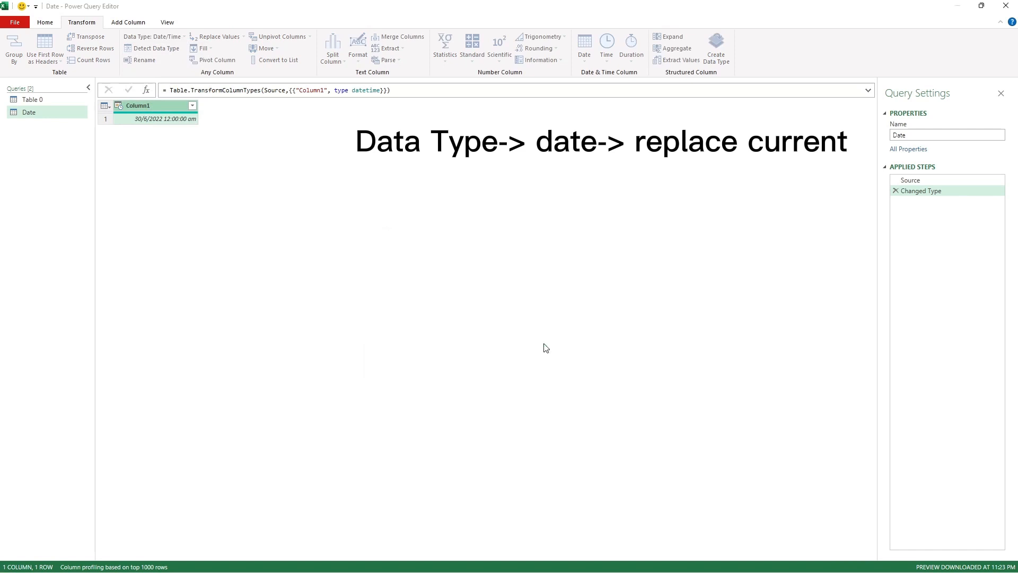
Step: Add a custom column to the Date query with the formula Date.ToText([Column1],[Format="yyyy-MM-dd"])
{"action": "left_click", "coordinate": [121, 26]}
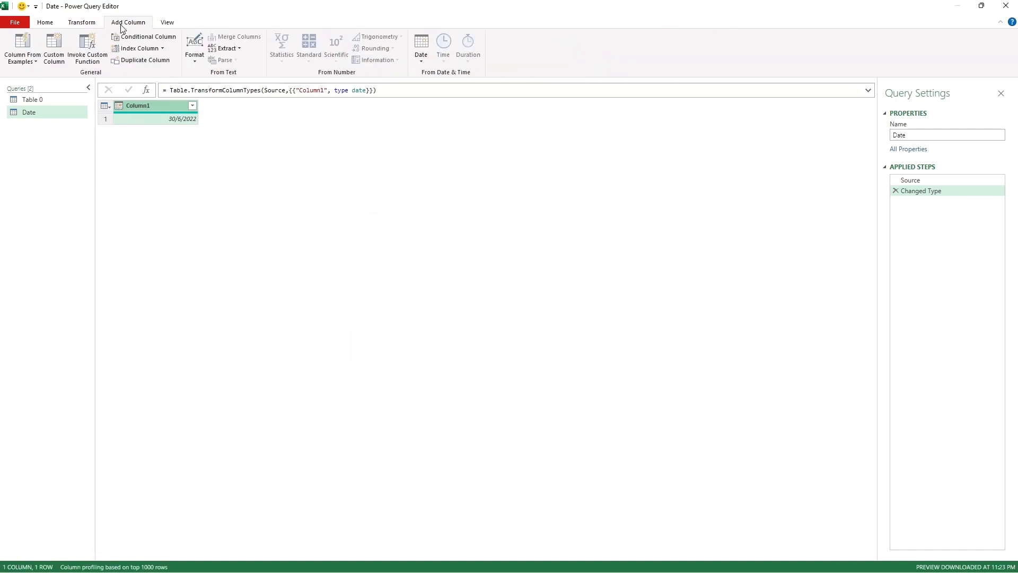
{"action": "left_click", "coordinate": [55, 53]}
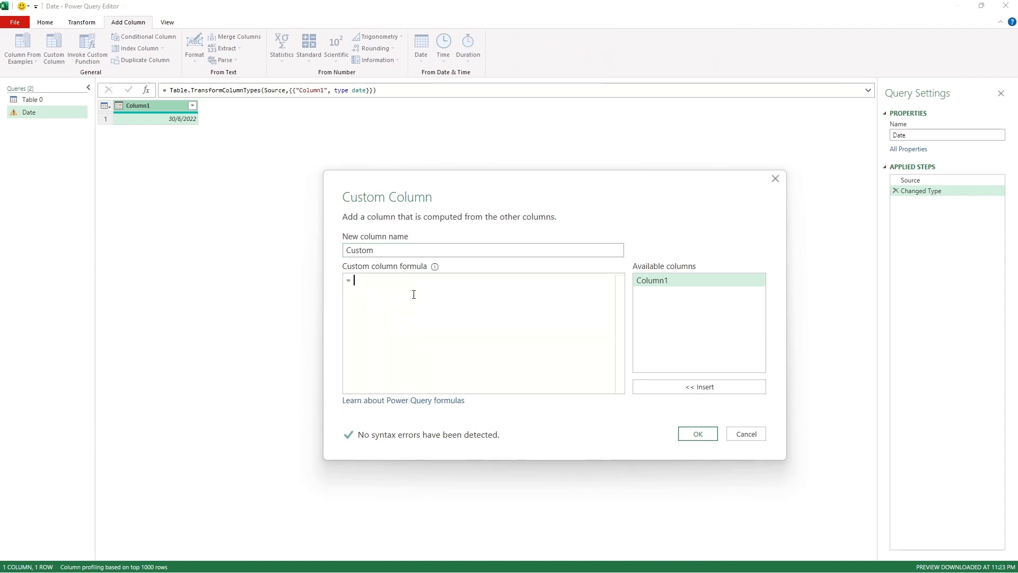
{"action": "type", "text": "Date.ToText("}
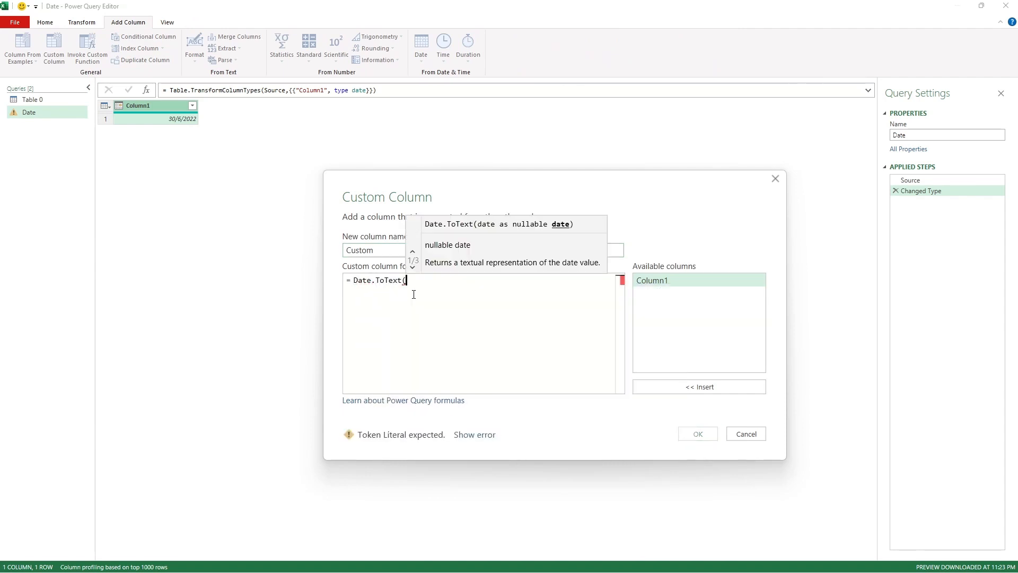
{"action": "type", "text": "["}
{"action": "left_click", "coordinate": [427, 290]}
{"action": "type", "text": ",["}
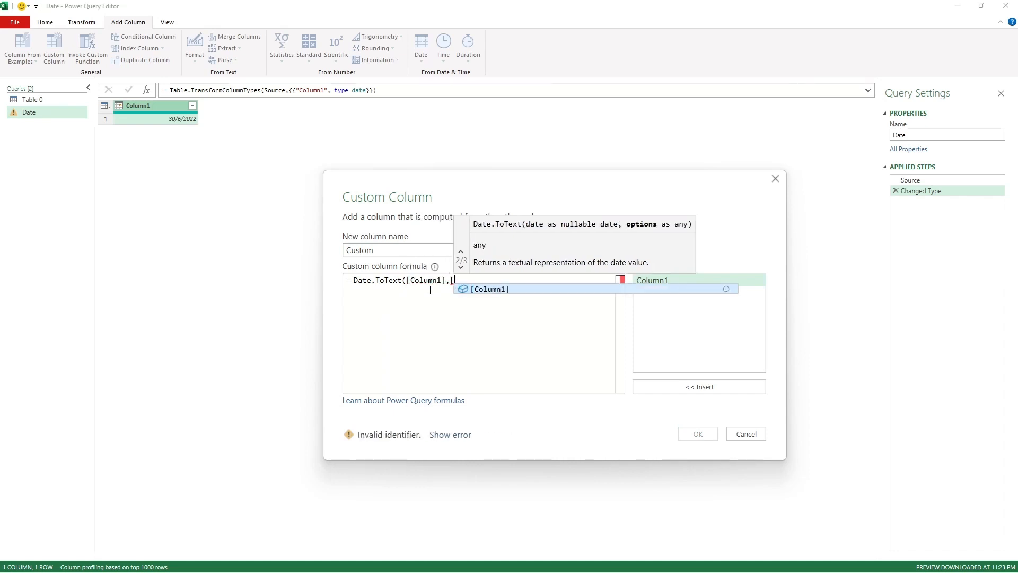
{"action": "type", "text": "Format=\"yyyy\""}
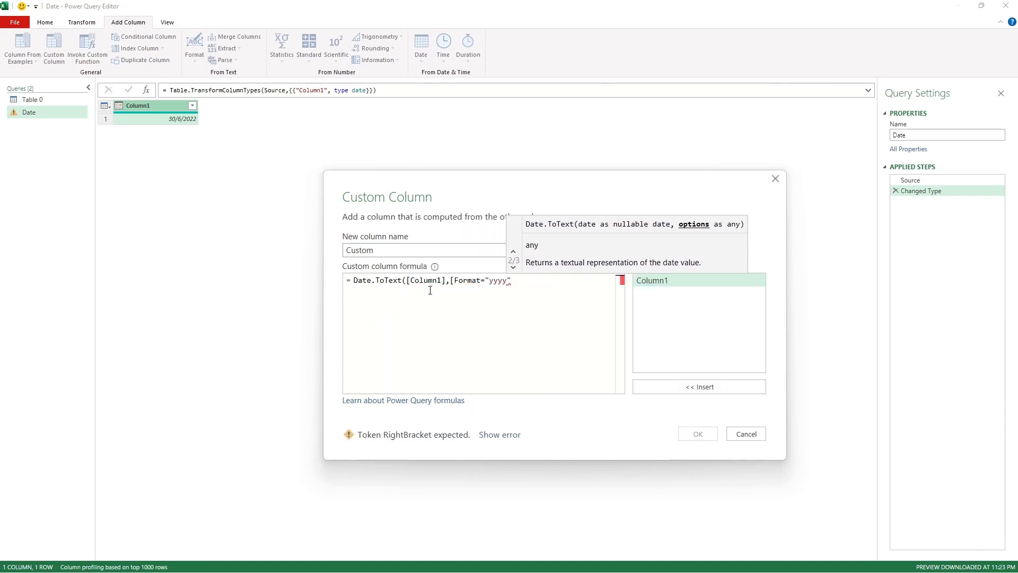
{"action": "type", "text": "-MM-dd"}
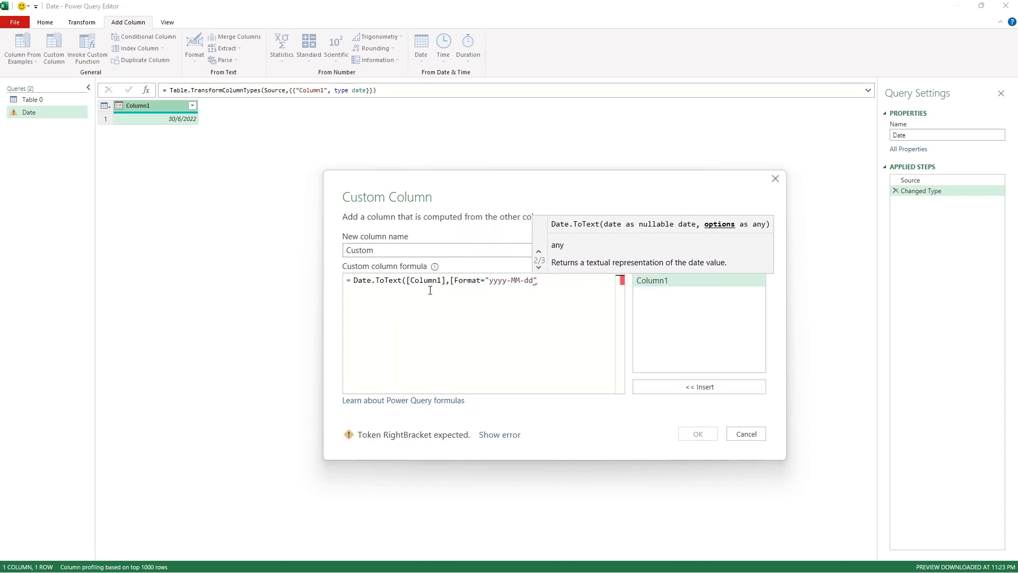
{"action": "type", "text": "])"}
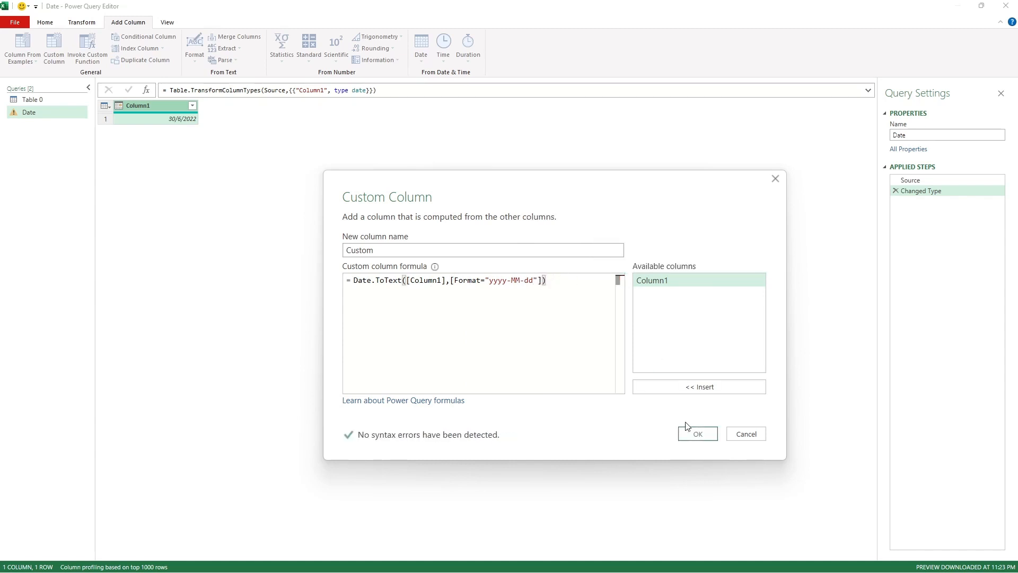
{"action": "left_click", "coordinate": [697, 432]}
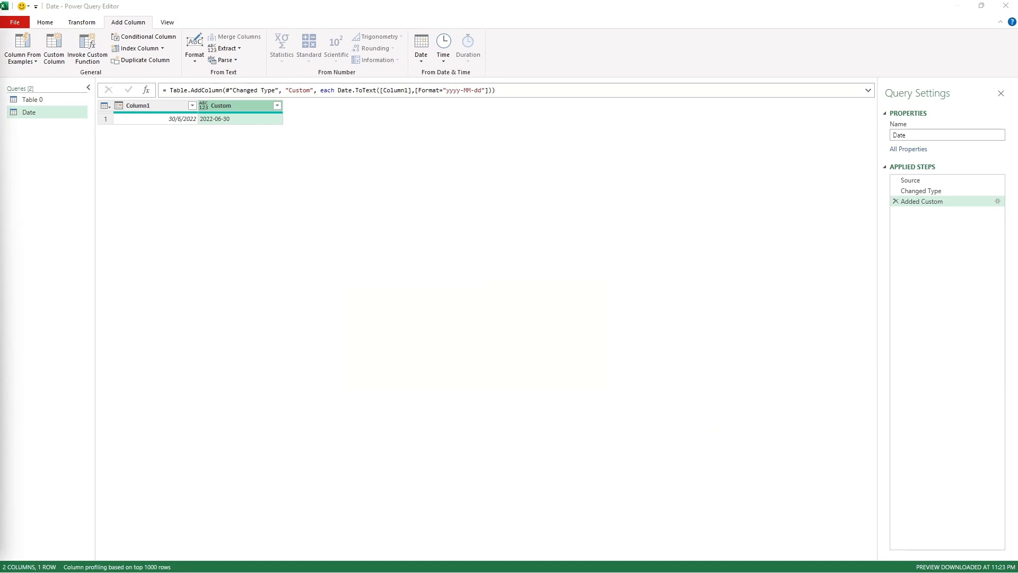
Step: Drill down into the date text in the Custom column so the Date query returns a single value
{"action": "left_click", "coordinate": [236, 121]}
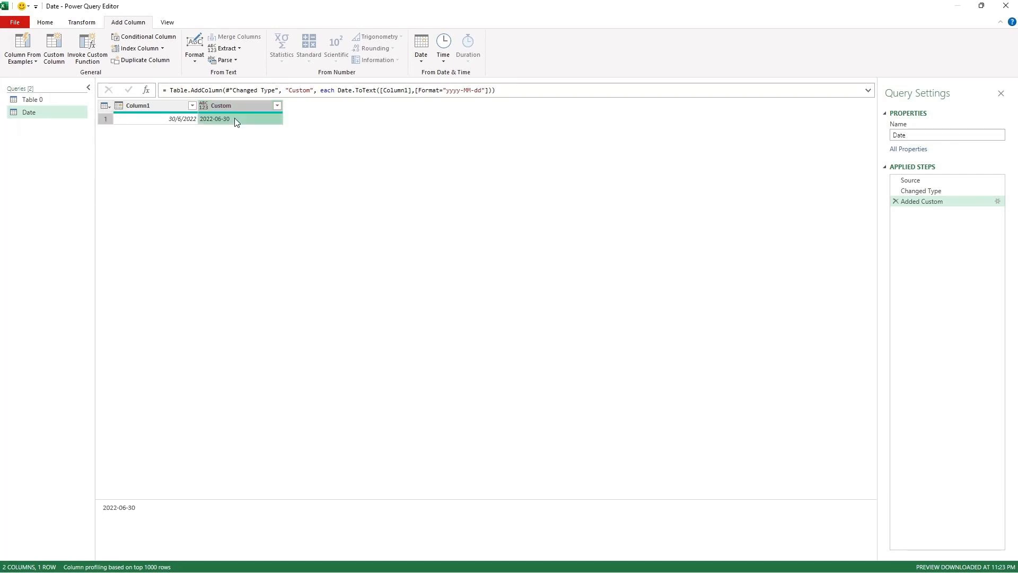
{"action": "right_click", "coordinate": [235, 120]}
{"action": "left_click", "coordinate": [270, 166]}
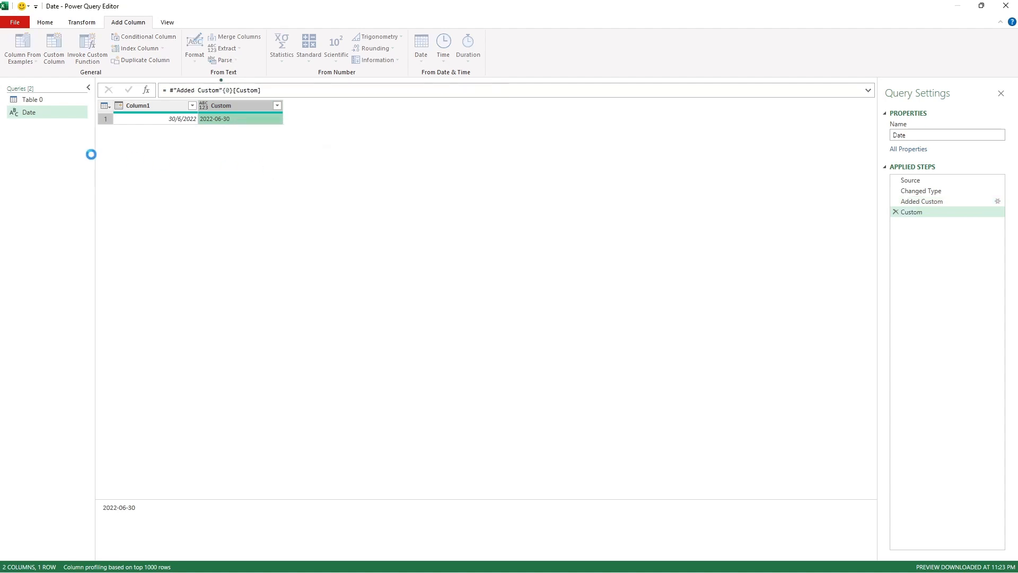
Step: In the Source step of the Table 0 query, replace the hard-coded date in the XE web address with & Date
{"action": "left_click", "coordinate": [27, 101]}
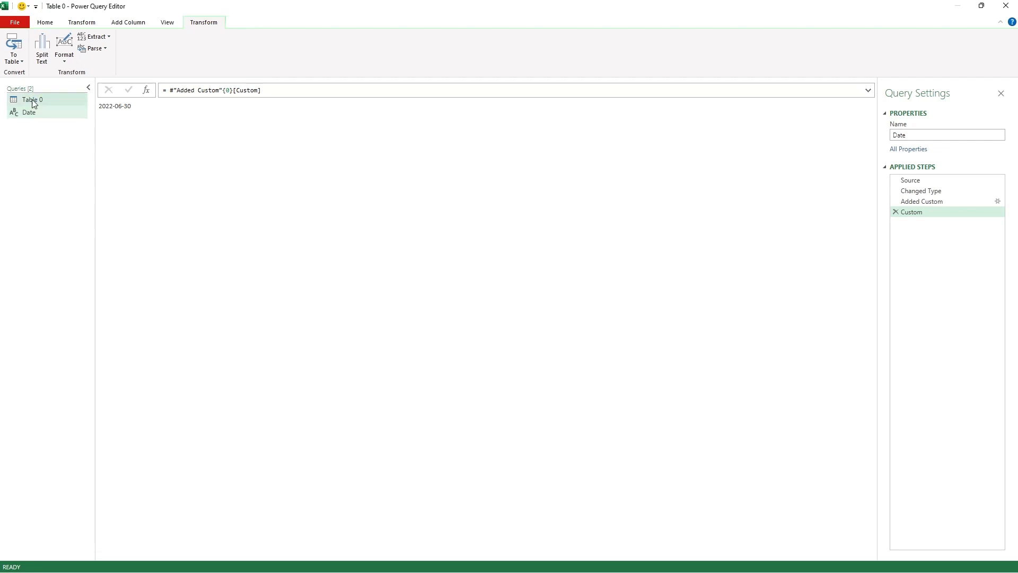
{"action": "left_click", "coordinate": [911, 180]}
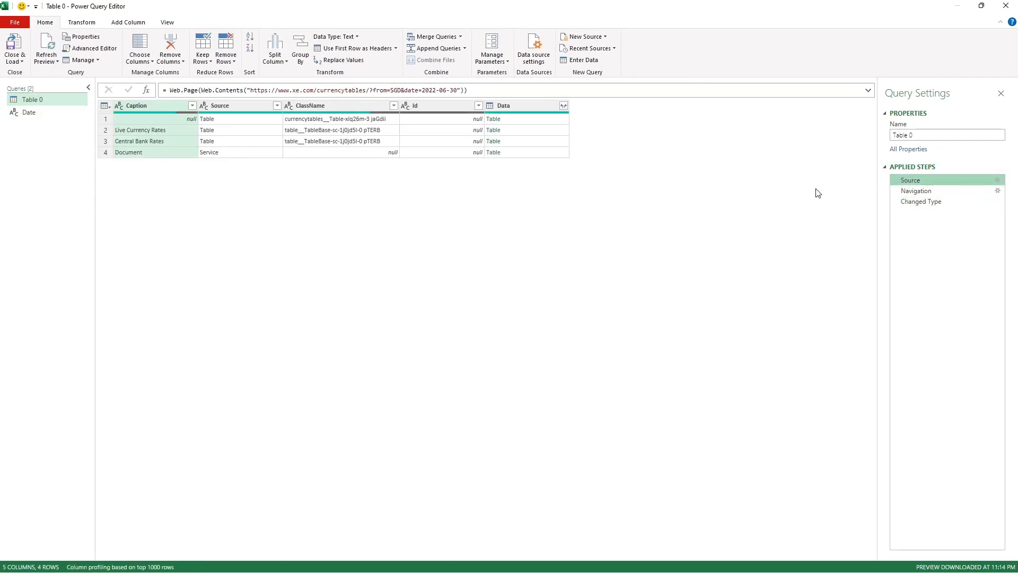
{"action": "left_click_drag", "start_coordinate": [459, 91], "coordinate": [422, 91]}
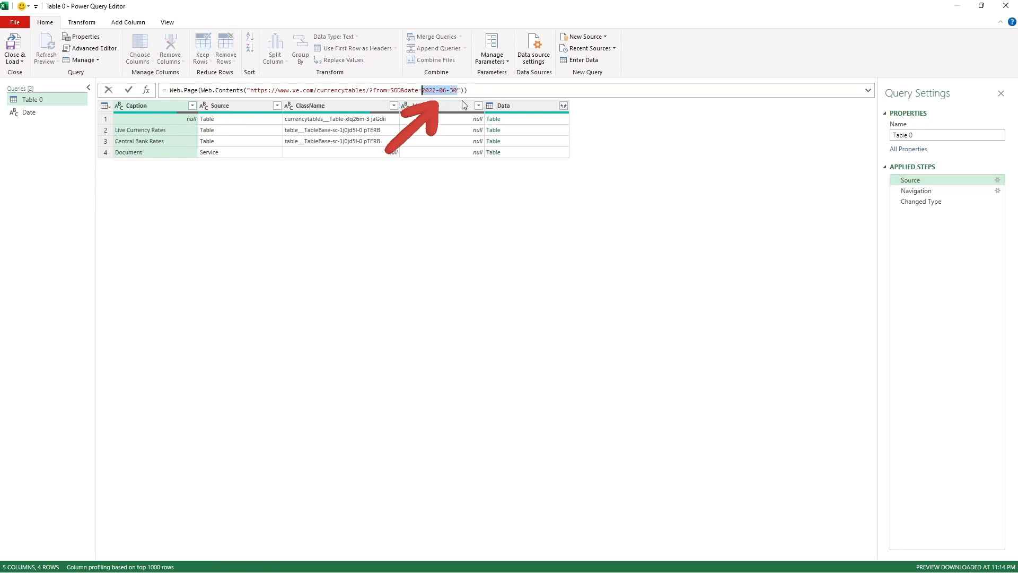
{"action": "key", "text": "BackSpace"}
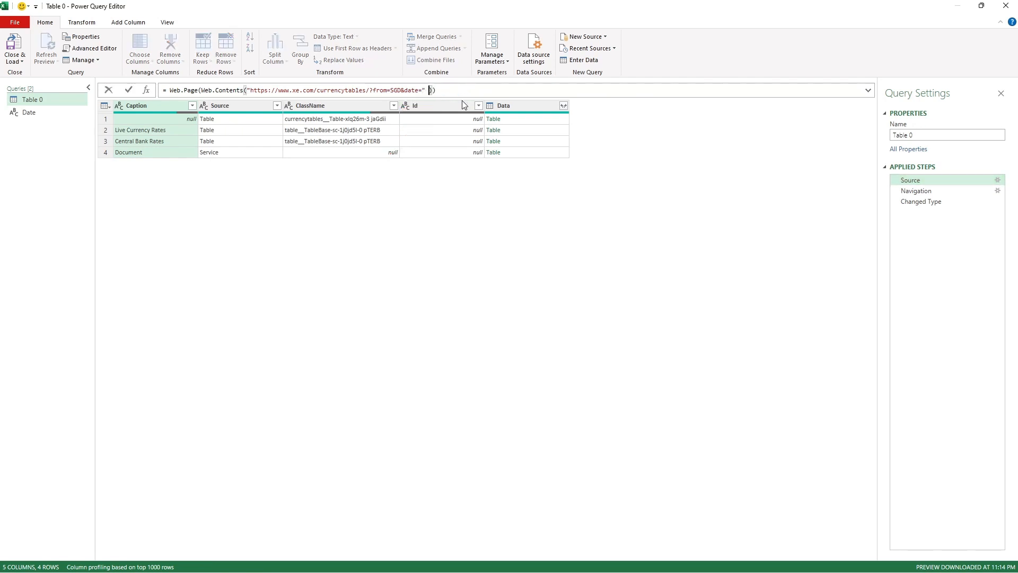
{"action": "type", "text": "& Date"}
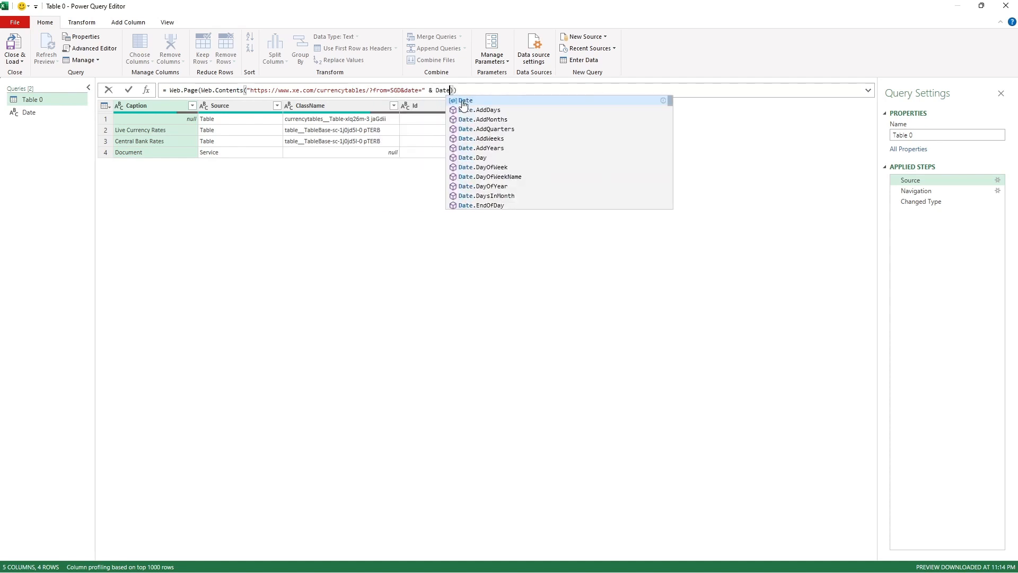
{"action": "key", "text": "Escape"}
{"action": "key", "text": "Return"}
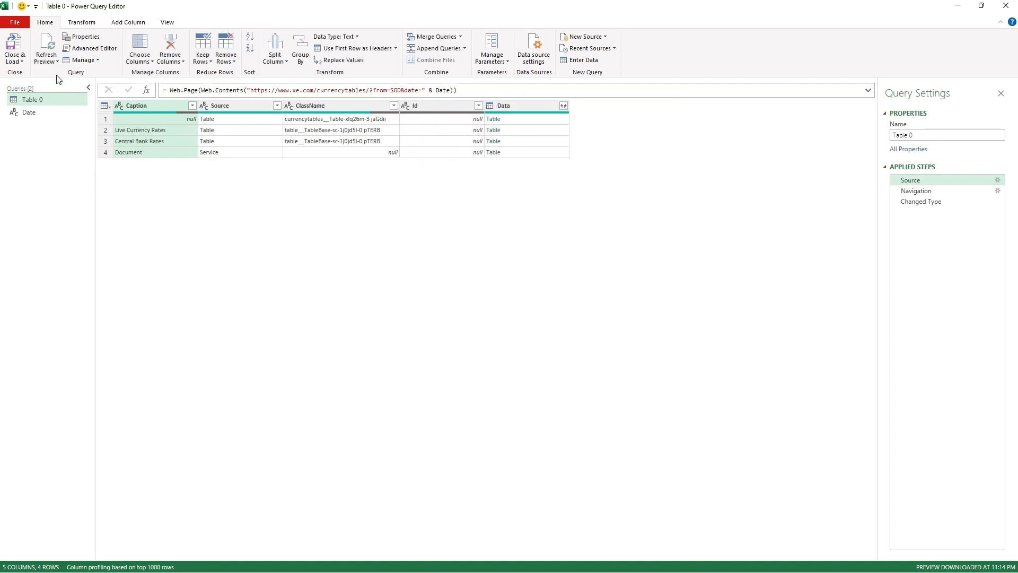
Step: Close the query editor and load the Date query as Only Create Connection
{"action": "left_click", "coordinate": [15, 61]}
{"action": "left_click", "coordinate": [46, 84]}
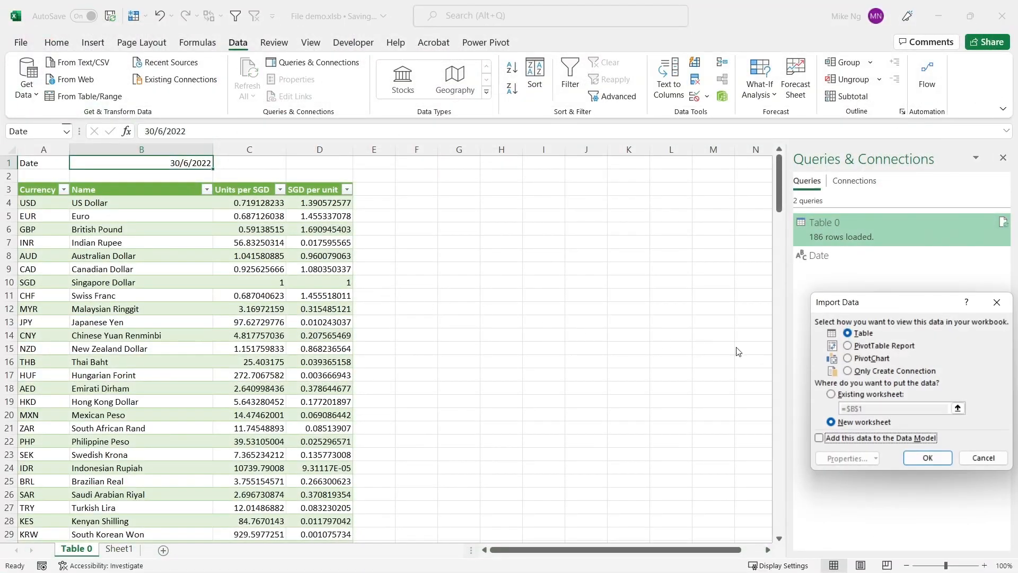
{"action": "left_click", "coordinate": [872, 371]}
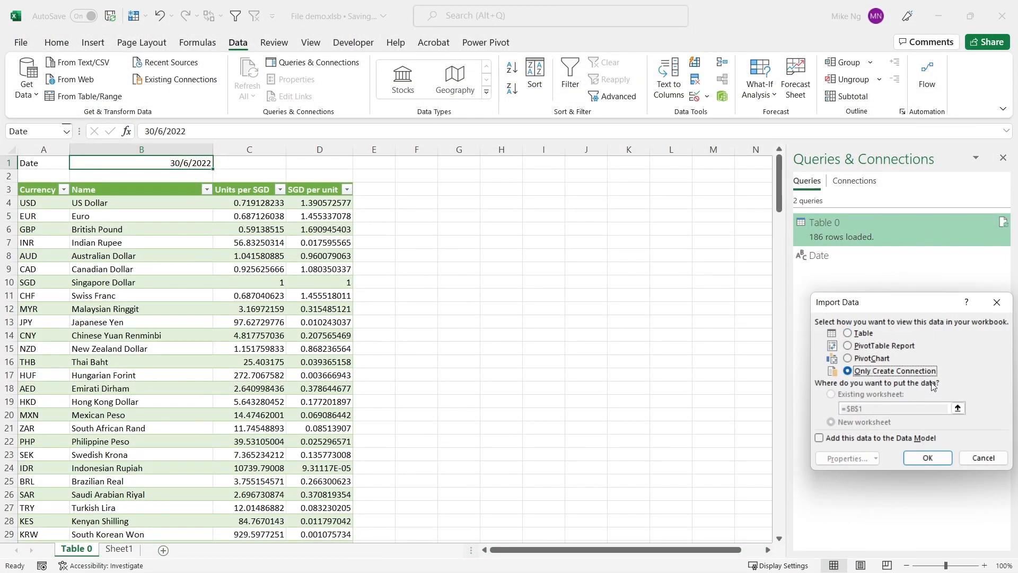
{"action": "left_click", "coordinate": [928, 458]}
Step: Rename the Table 0 sheet to Retrieve and Sheet1 to Historical
{"action": "double_click", "coordinate": [77, 549]}
{"action": "type", "text": "Retrie"}
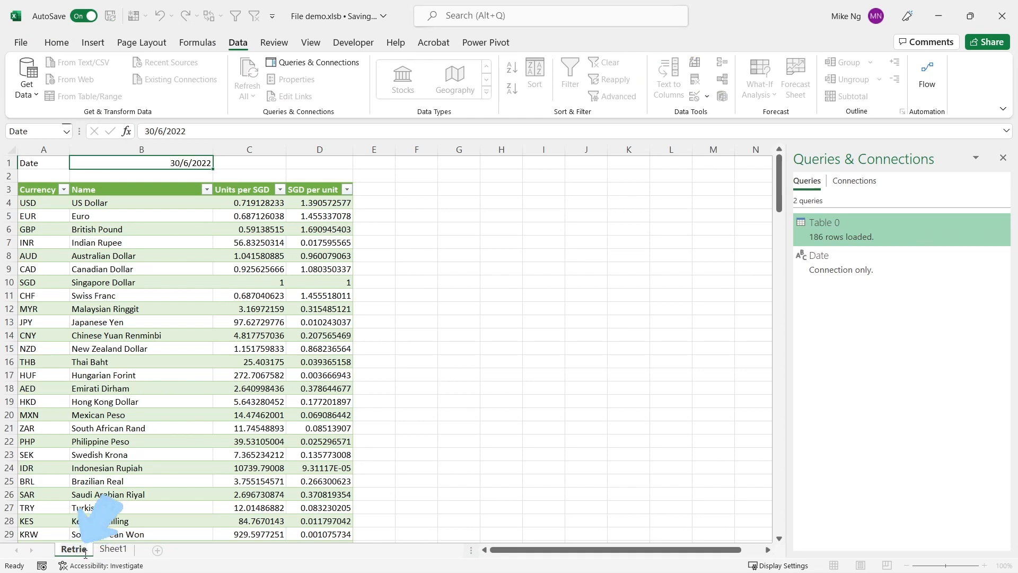
{"action": "type", "text": "ve"}
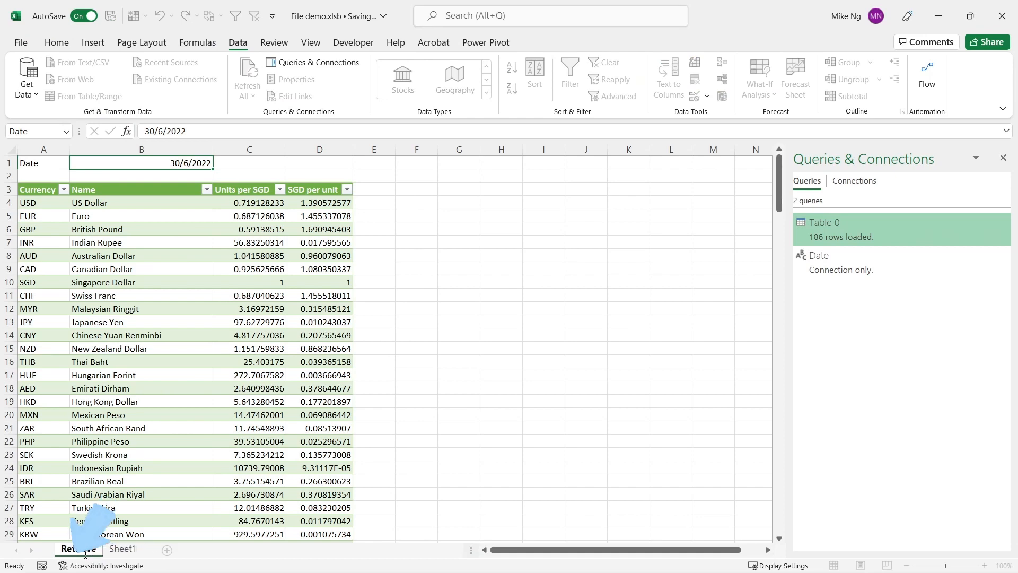
{"action": "double_click", "coordinate": [113, 549]}
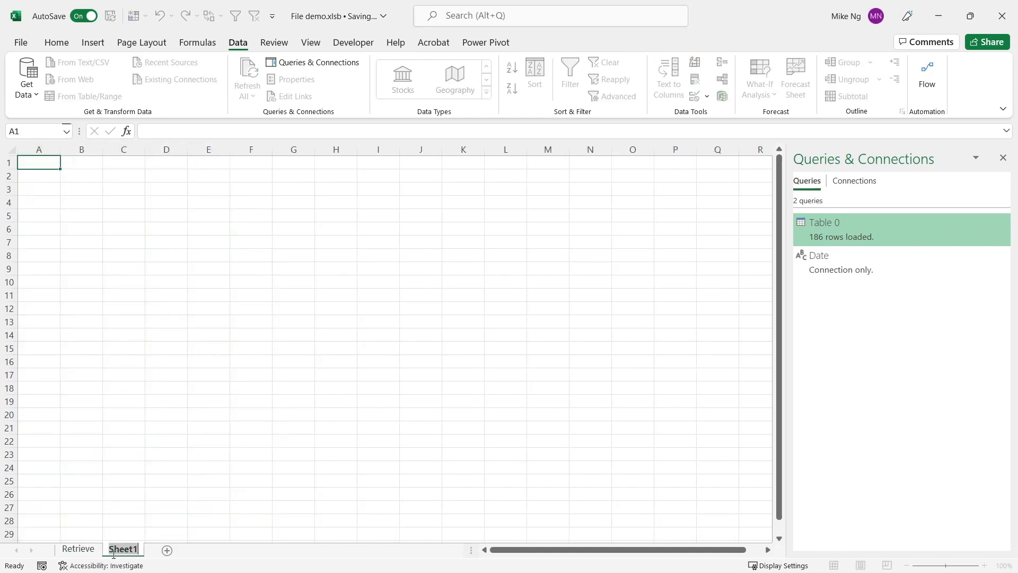
{"action": "type", "text": "Historical"}
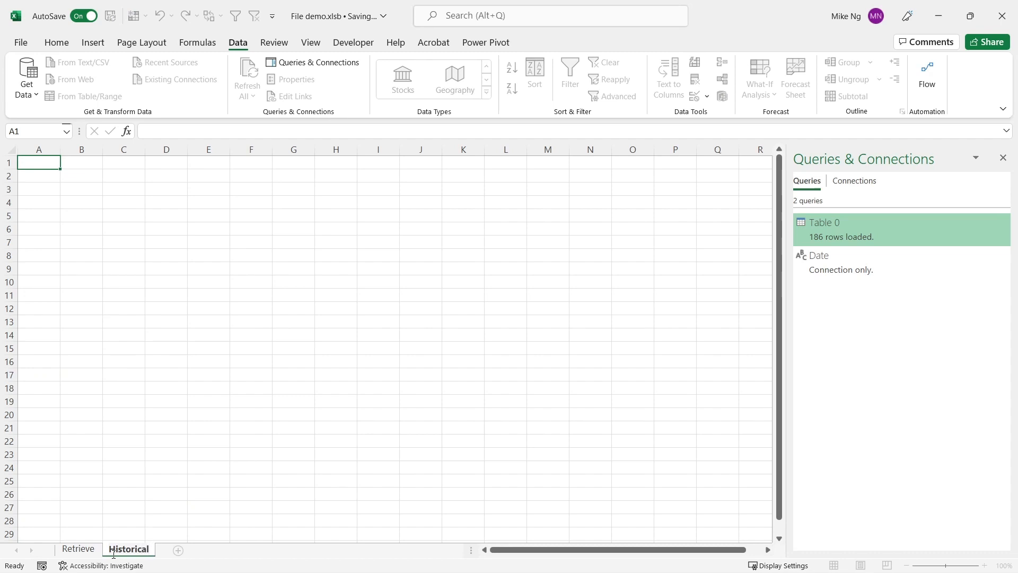
{"action": "key", "text": "Return"}
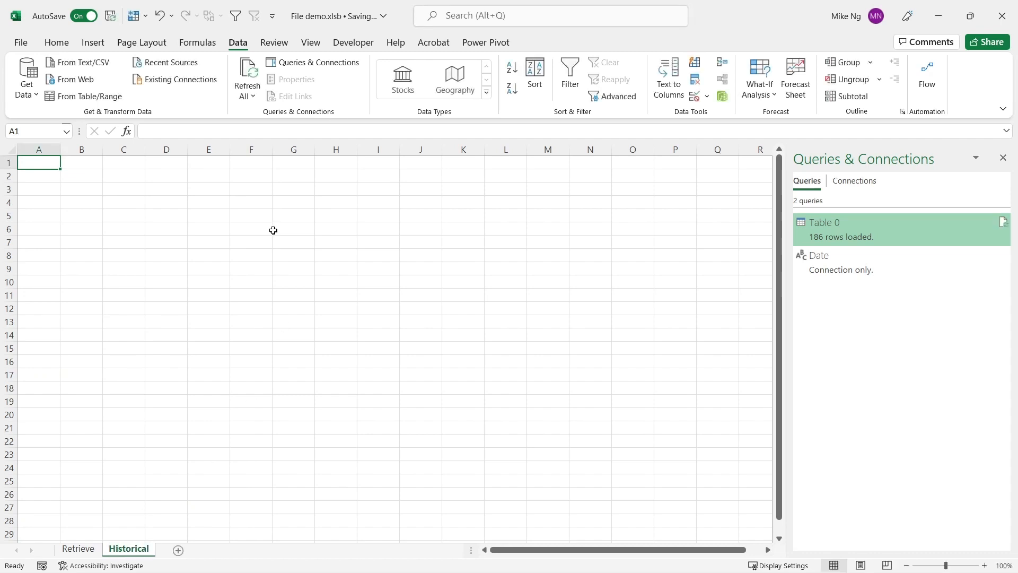
Step: Enter the headers Effective Date, USD, EUR and AUD in cells A1 to D1 of the Historical sheet
{"action": "type", "text": "Eff"}
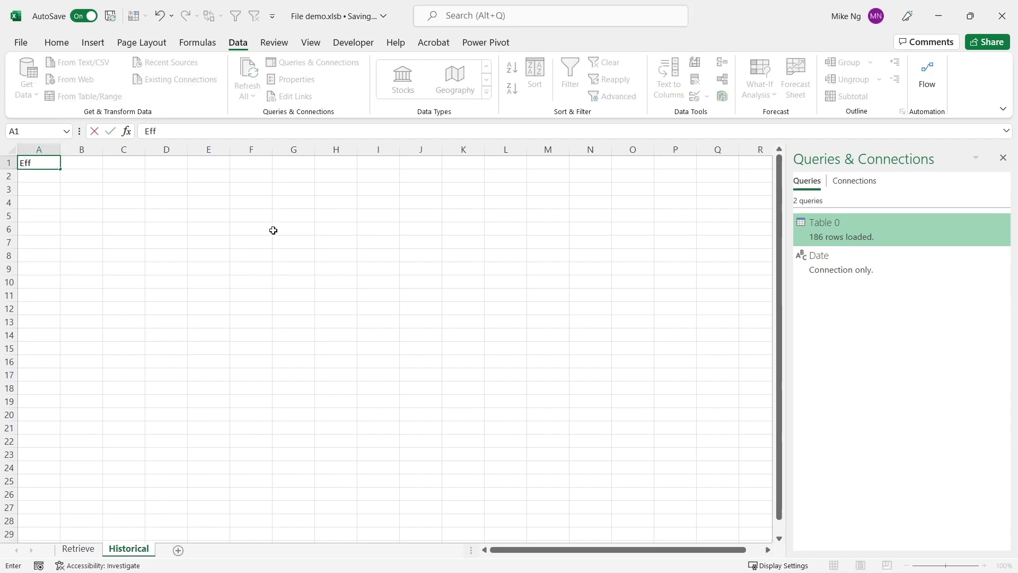
{"action": "type", "text": "ective Date"}
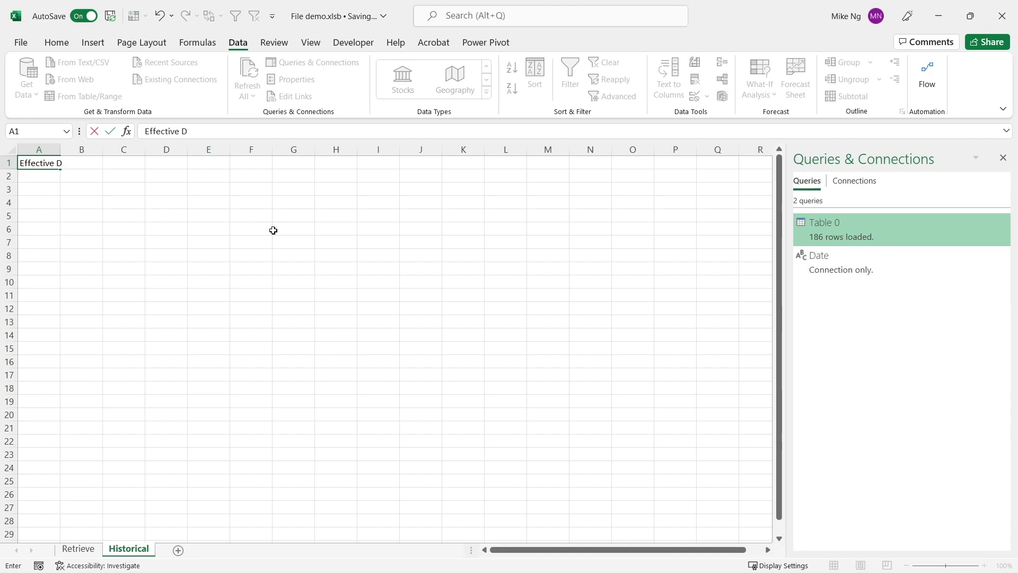
{"action": "key", "text": "Tab"}
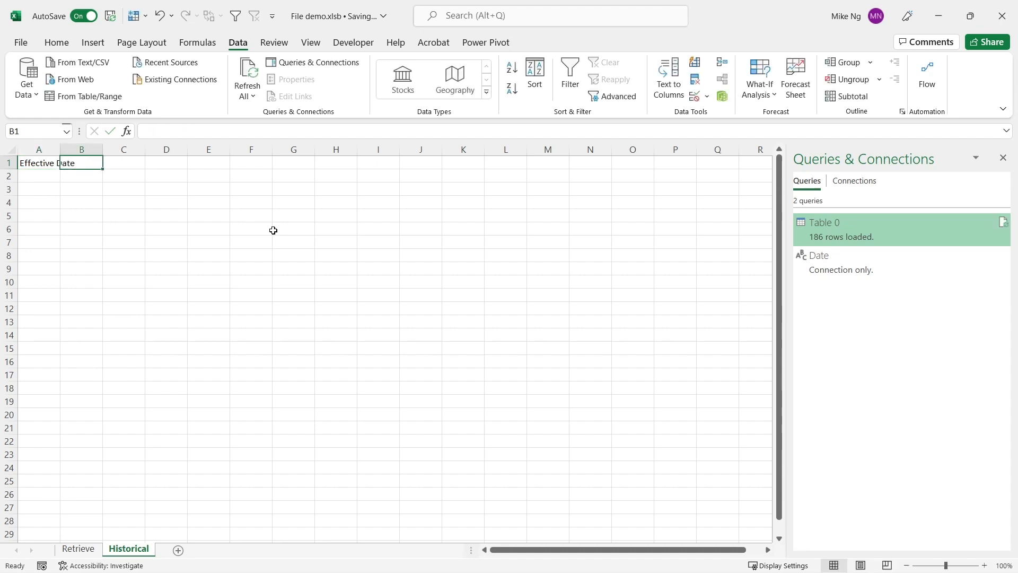
{"action": "type", "text": "USD"}
{"action": "key", "text": "Tab"}
{"action": "type", "text": "EUR"}
{"action": "key", "text": "Tab"}
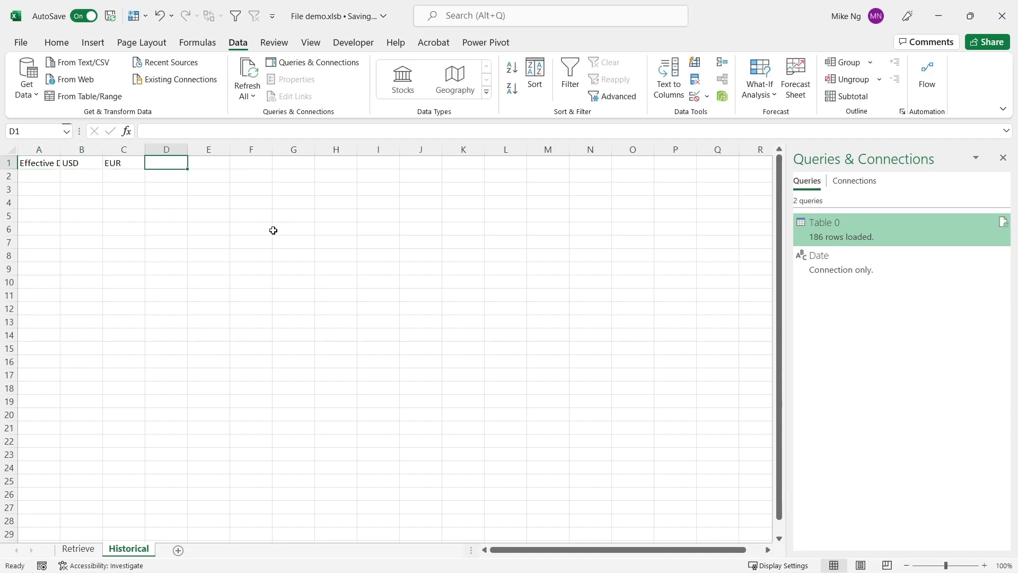
{"action": "type", "text": "AUD"}
{"action": "key", "text": "Return"}
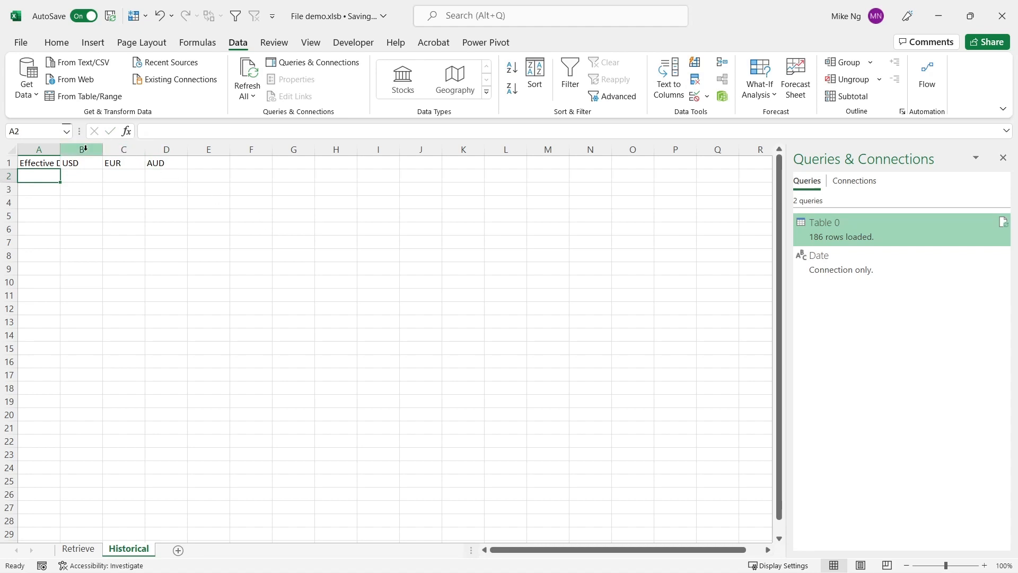
Step: Format column A of the Historical sheet as Short Date
{"action": "left_click", "coordinate": [39, 149]}
{"action": "left_click", "coordinate": [57, 43]}
{"action": "left_click", "coordinate": [522, 68]}
{"action": "type", "text": "Short Date"}
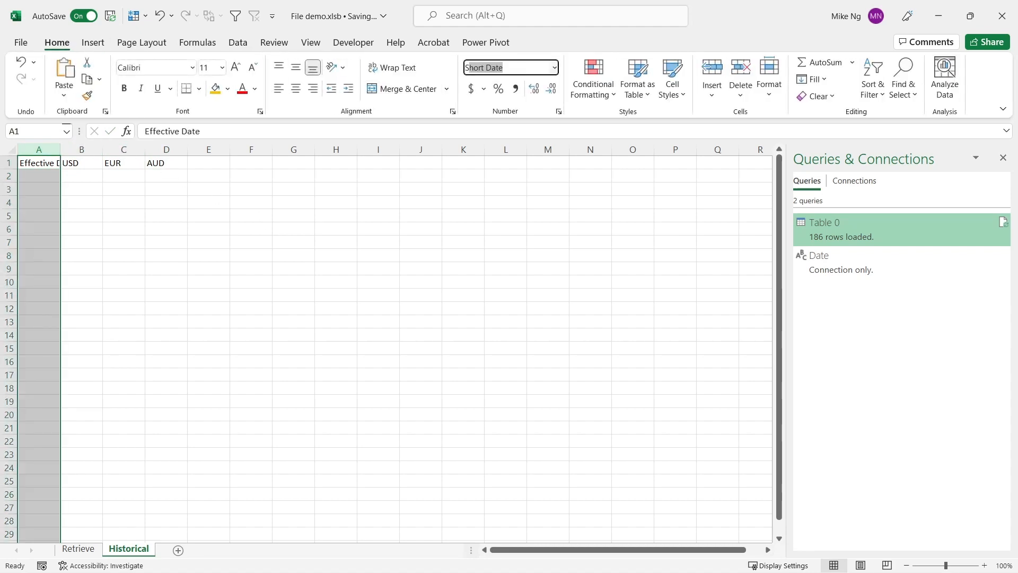
{"action": "key", "text": "Return"}
{"action": "left_click", "coordinate": [358, 201]}
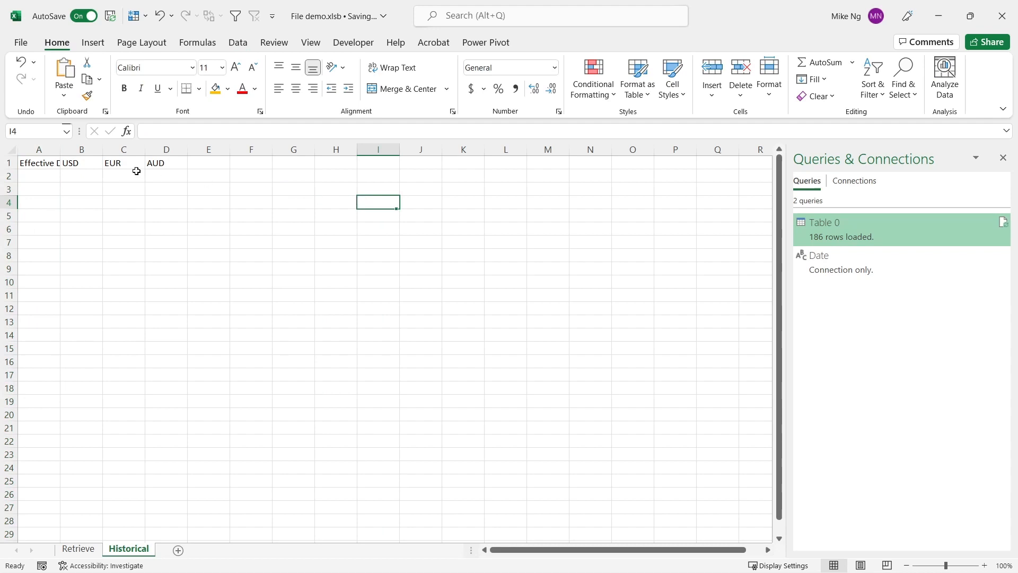
Step: Insert four rows above the header row and enter the title Historical Data in cell A4
{"action": "left_click", "coordinate": [6, 163]}
{"action": "left_click_drag", "start_coordinate": [6, 163], "coordinate": [6, 204]}
{"action": "right_click", "coordinate": [6, 205]}
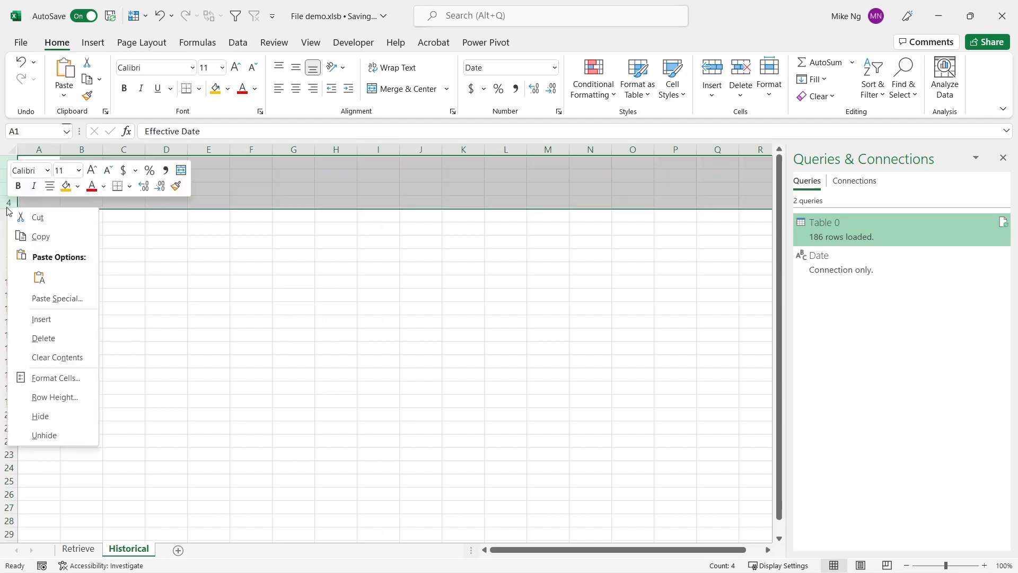
{"action": "left_click", "coordinate": [62, 321]}
{"action": "left_click", "coordinate": [38, 202]}
{"action": "type", "text": "His"}
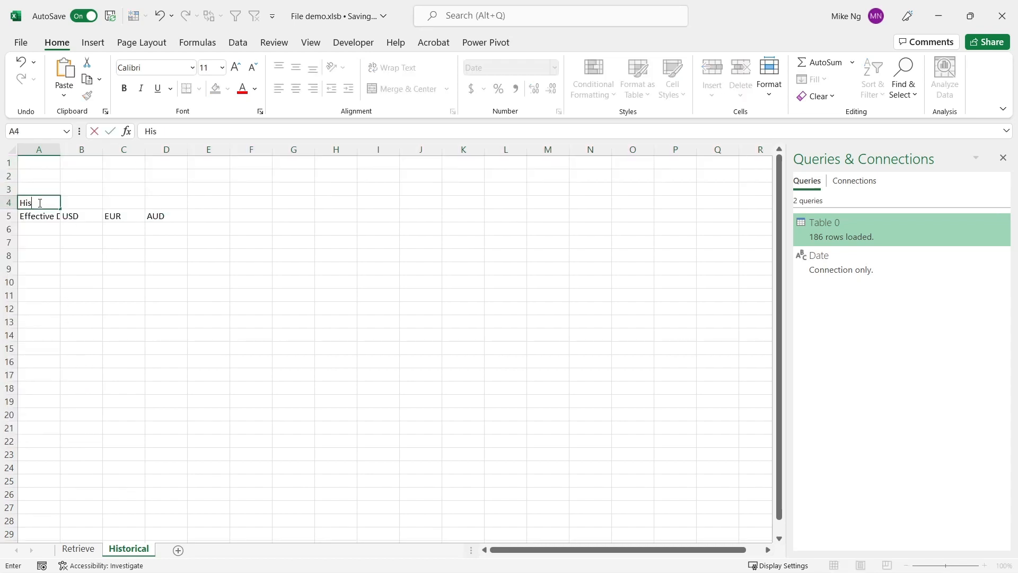
{"action": "type", "text": "torical Data"}
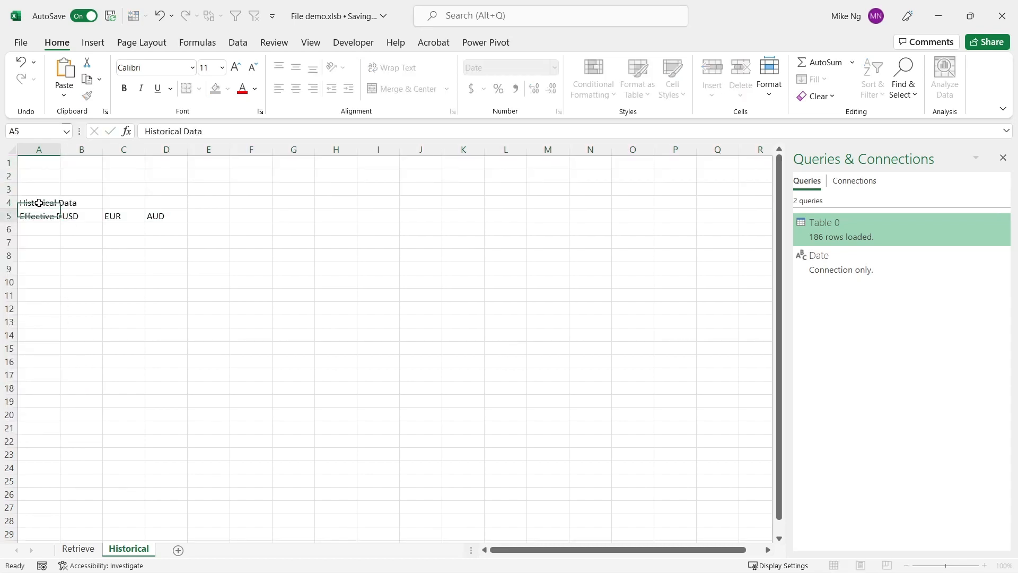
{"action": "key", "text": "Return"}
Step: Make the Historical Data title row bold and give it a gold fill
{"action": "left_click", "coordinate": [7, 202]}
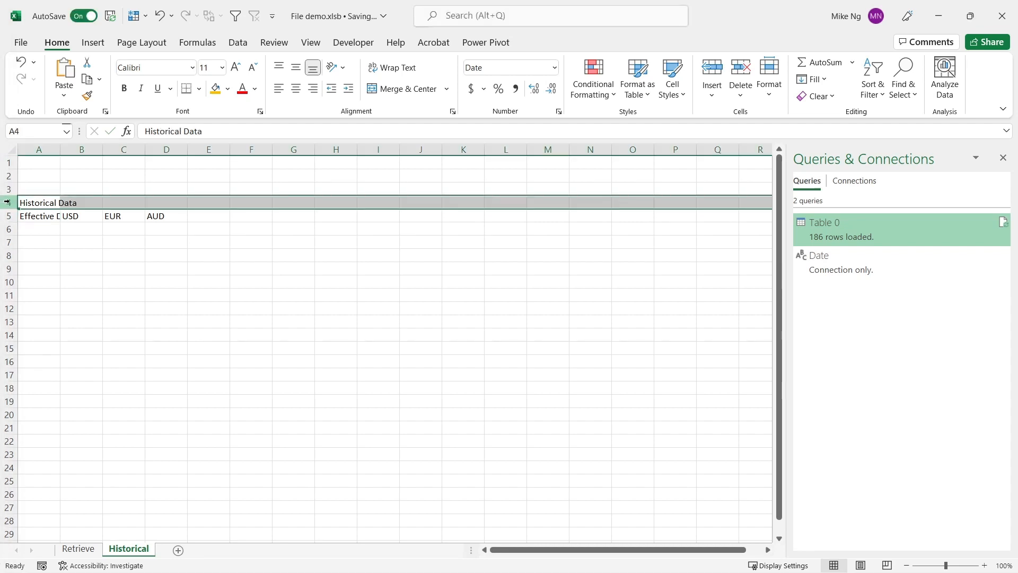
{"action": "key", "text": "ctrl+b"}
{"action": "left_click", "coordinate": [215, 90]}
Step: Copy the title and header rows 4 and 5 to row 1, and retitle the copy Input in A1
{"action": "left_click_drag", "start_coordinate": [9, 204], "coordinate": [8, 215]}
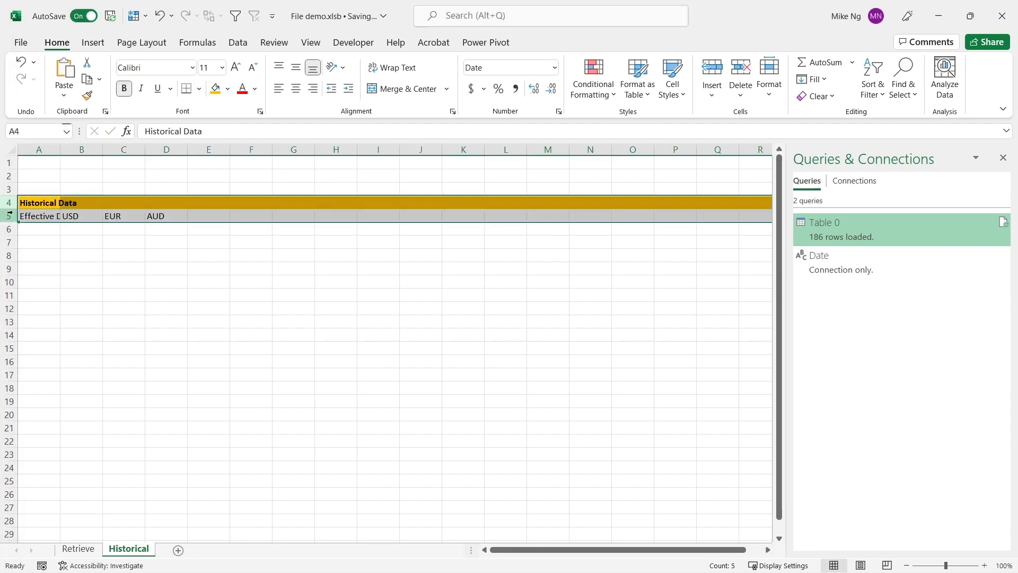
{"action": "key", "text": "ctrl+c"}
{"action": "left_click", "coordinate": [28, 163]}
{"action": "key", "text": "ctrl+v"}
{"action": "left_click", "coordinate": [42, 165]}
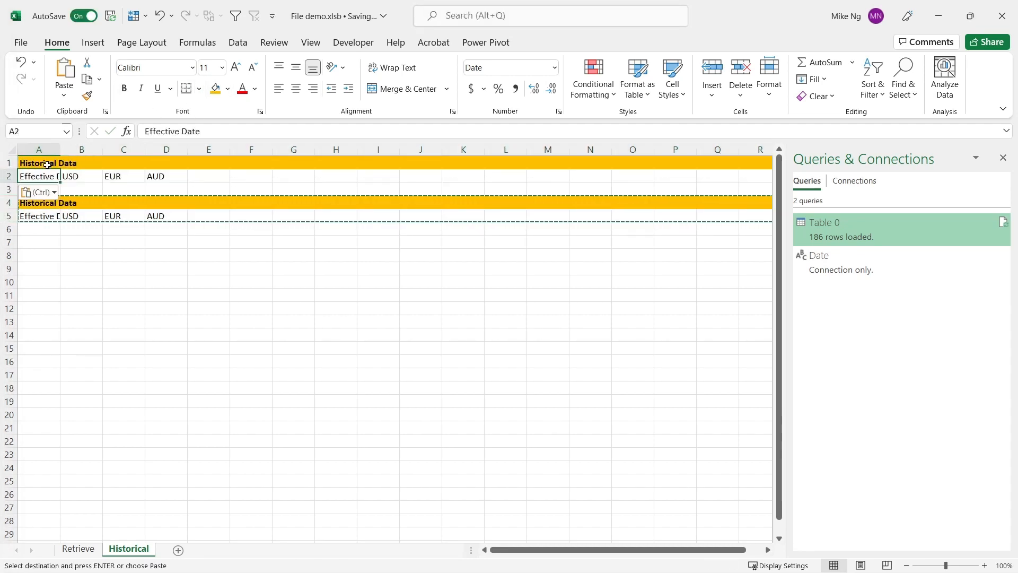
{"action": "type", "text": "Input"}
{"action": "key", "text": "Return"}
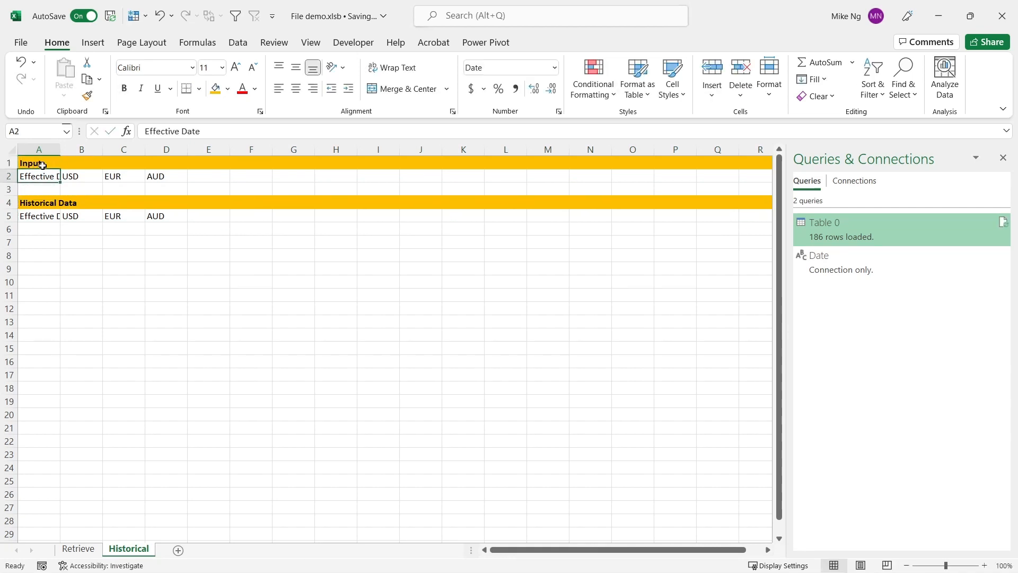
Step: Enter 30/6/2022 as the effective date in cell A3 of the Input section
{"action": "left_click", "coordinate": [48, 190]}
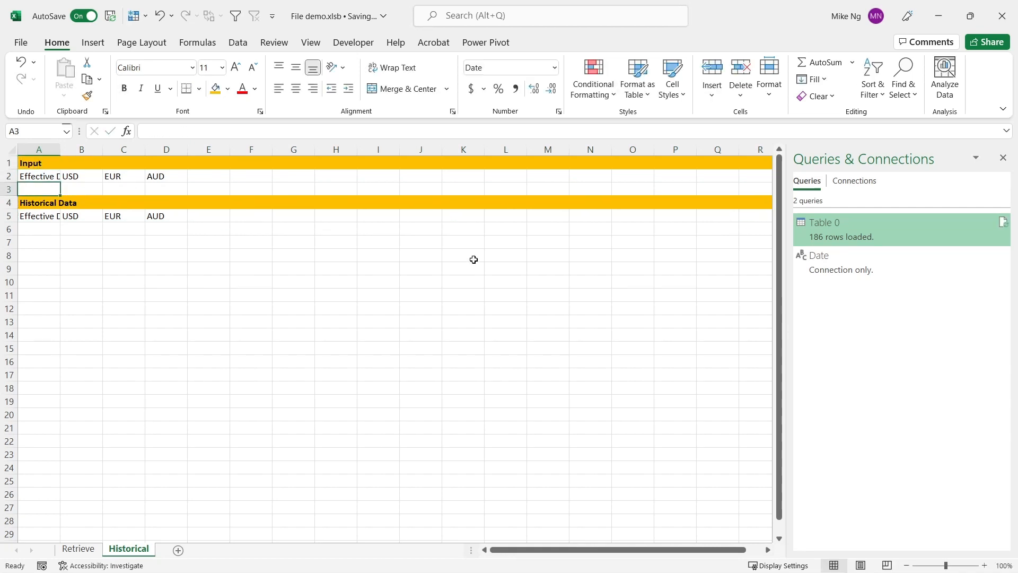
{"action": "type", "text": "30/6/2022"}
{"action": "key", "text": "Tab"}
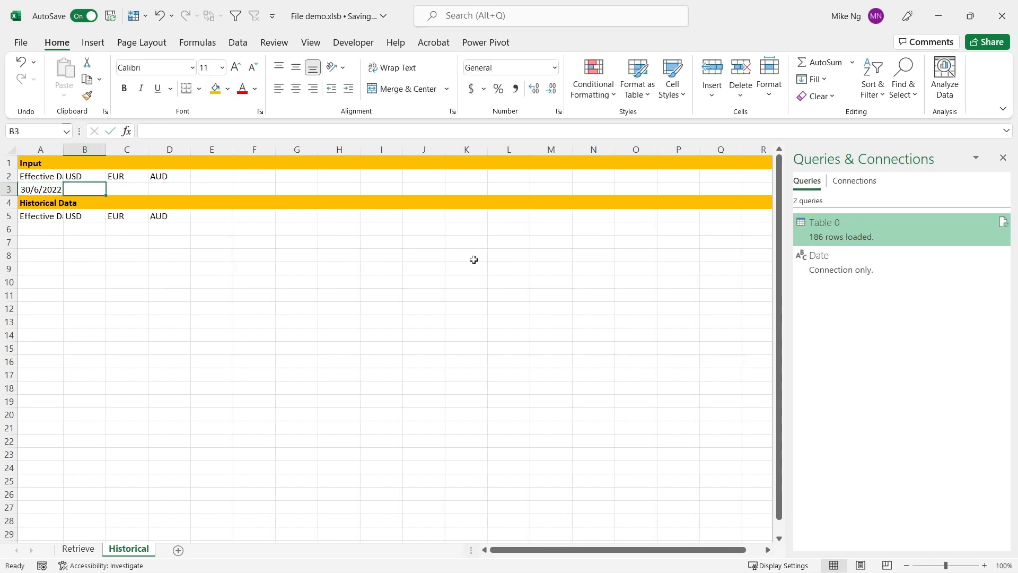
{"action": "key", "text": "alt+F11"}
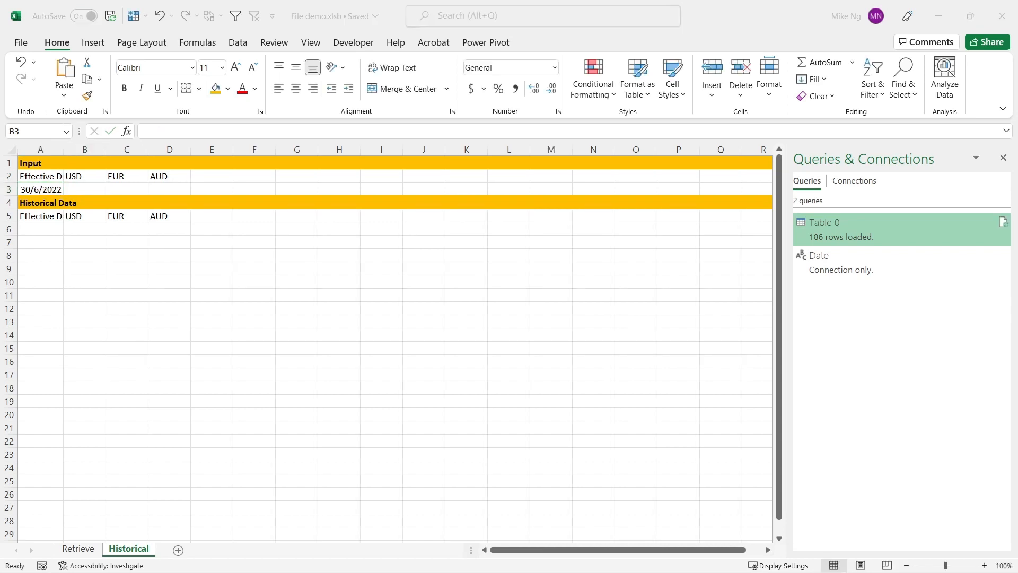
Step: In B3, enter an XLOOKUP that finds the currency in B2 in Table_0[Currency] and returns Table_0[Units per SGD]
{"action": "left_click", "coordinate": [83, 189]}
{"action": "type", "text": "=x"}
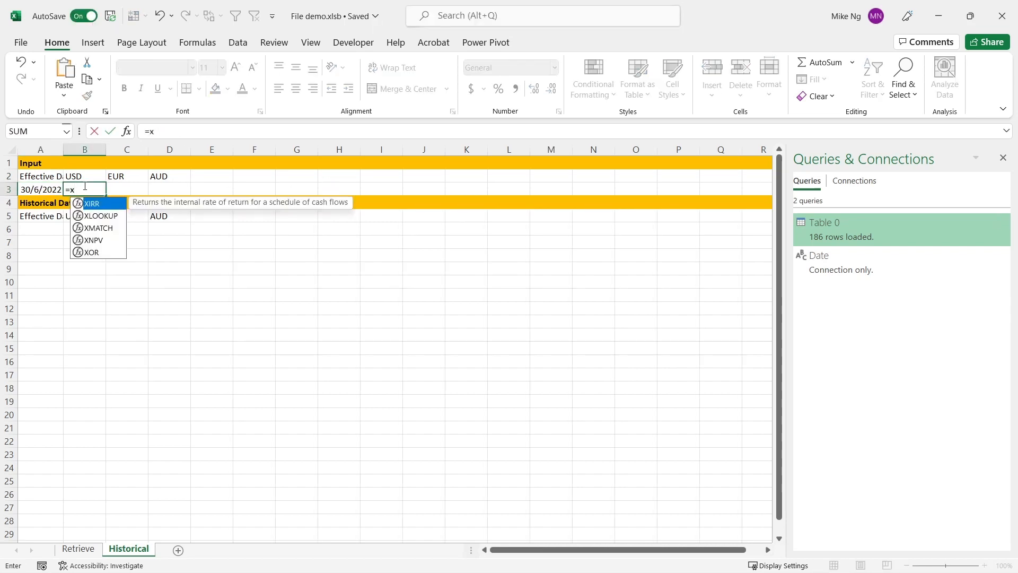
{"action": "key", "text": "Down"}
{"action": "key", "text": "Tab"}
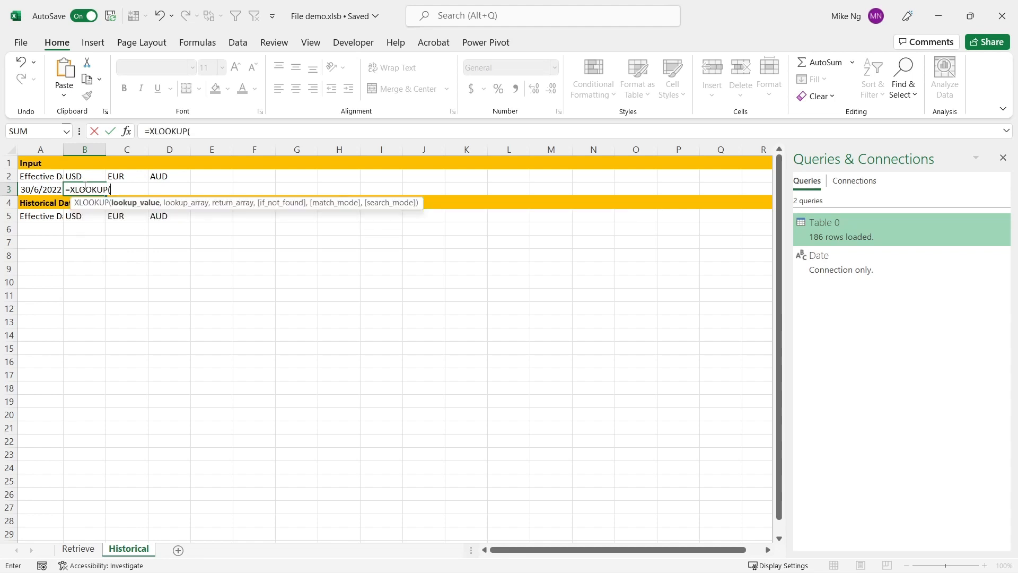
{"action": "key", "text": "Up"}
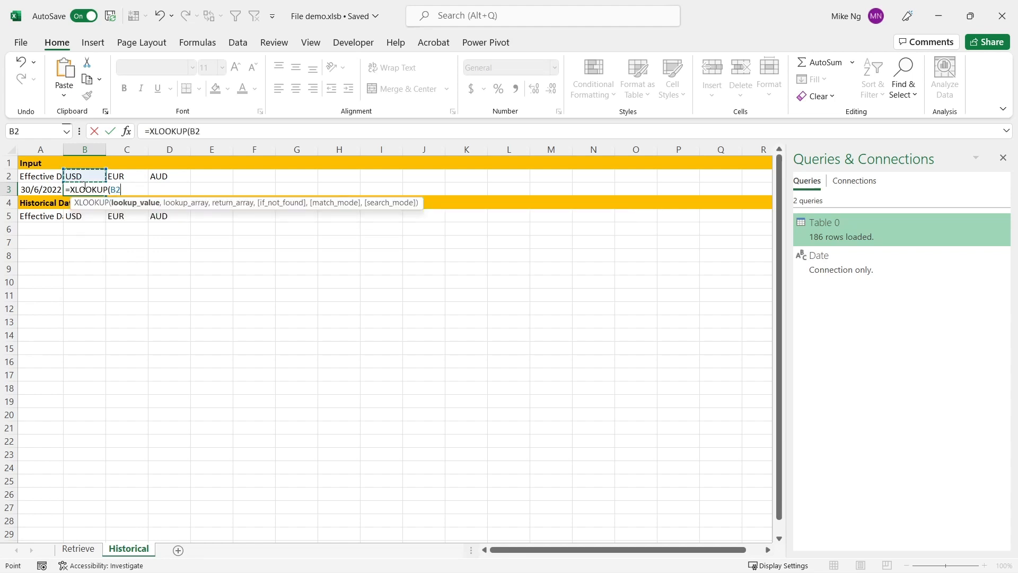
{"action": "type", "text": ","}
{"action": "left_click", "coordinate": [78, 548]}
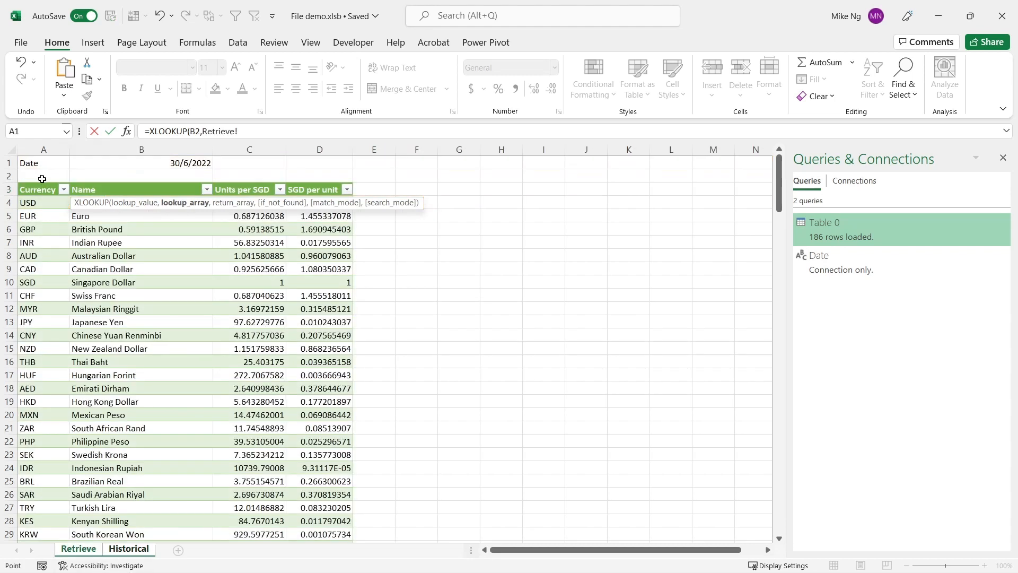
{"action": "left_click", "coordinate": [42, 183]}
{"action": "type", "text": ","}
{"action": "left_click", "coordinate": [260, 181]}
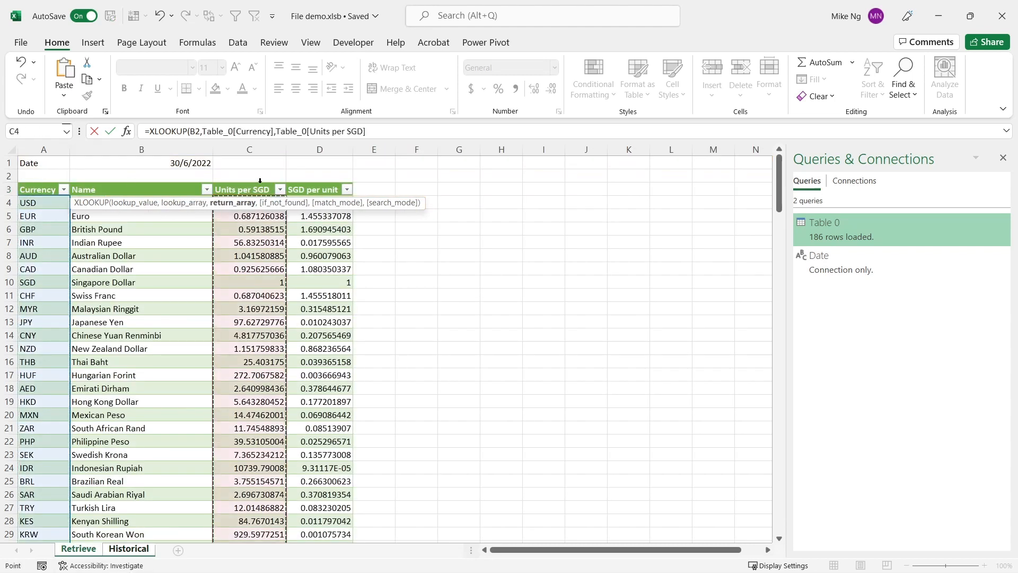
{"action": "key", "text": "Return"}
{"action": "left_click", "coordinate": [83, 186]}
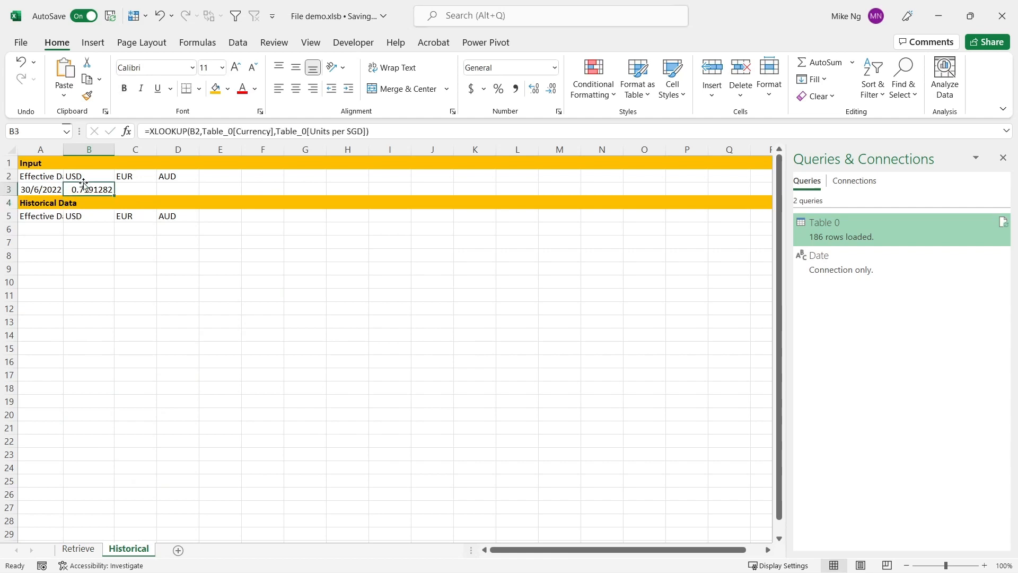
Step: Copy the USD lookup formula from B3 into C3:D3 for the EUR and AUD rates
{"action": "key", "text": "ctrl+c"}
{"action": "key", "text": "Right"}
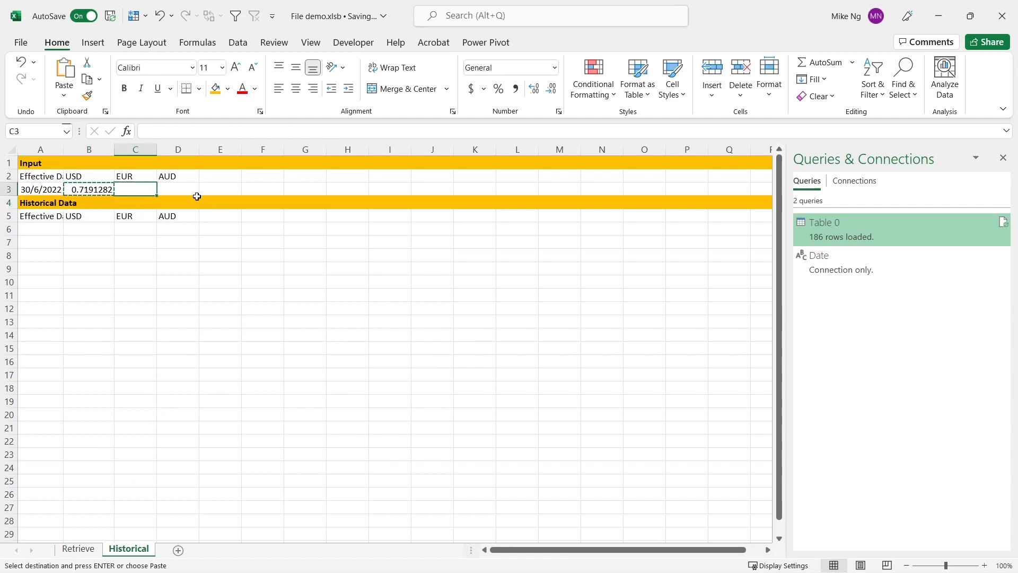
{"action": "key", "text": "shift+Right"}
{"action": "key", "text": "Return"}
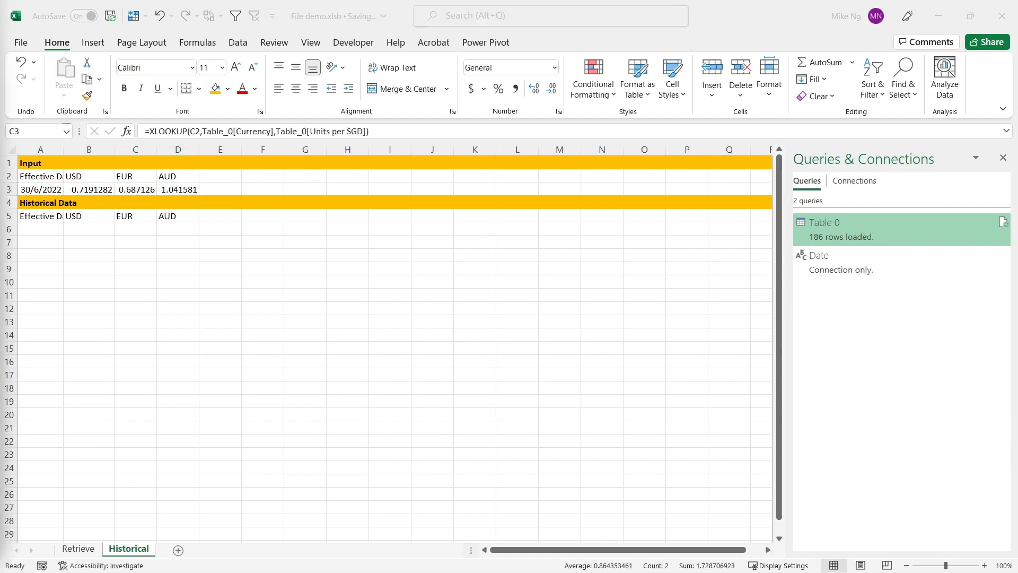
{"action": "left_click", "coordinate": [275, 394]}
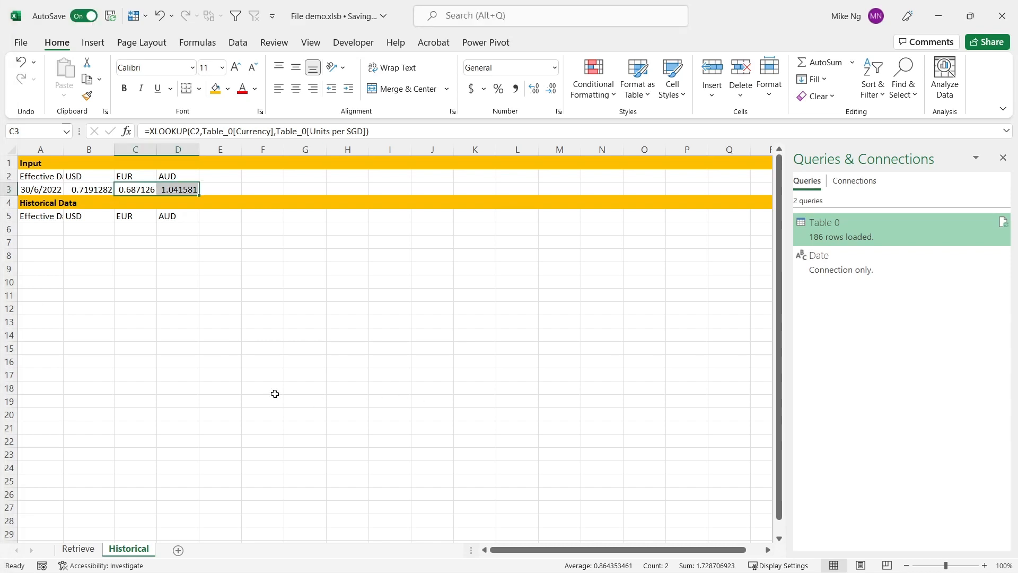
Step: On the Retrieve sheet, set the date in B1 to the formula =Historical!A3-1
{"action": "left_click", "coordinate": [79, 548]}
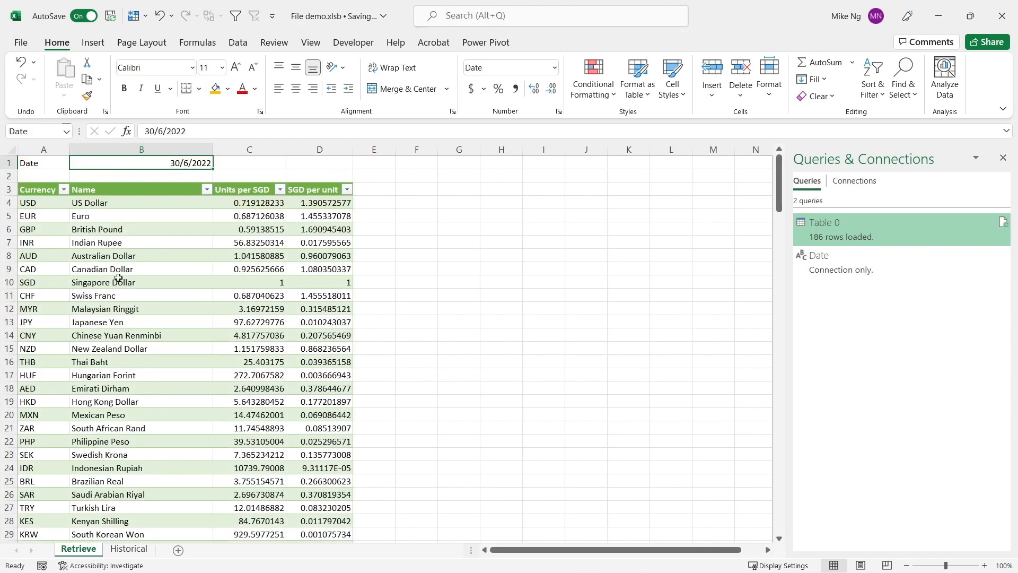
{"action": "type", "text": "="}
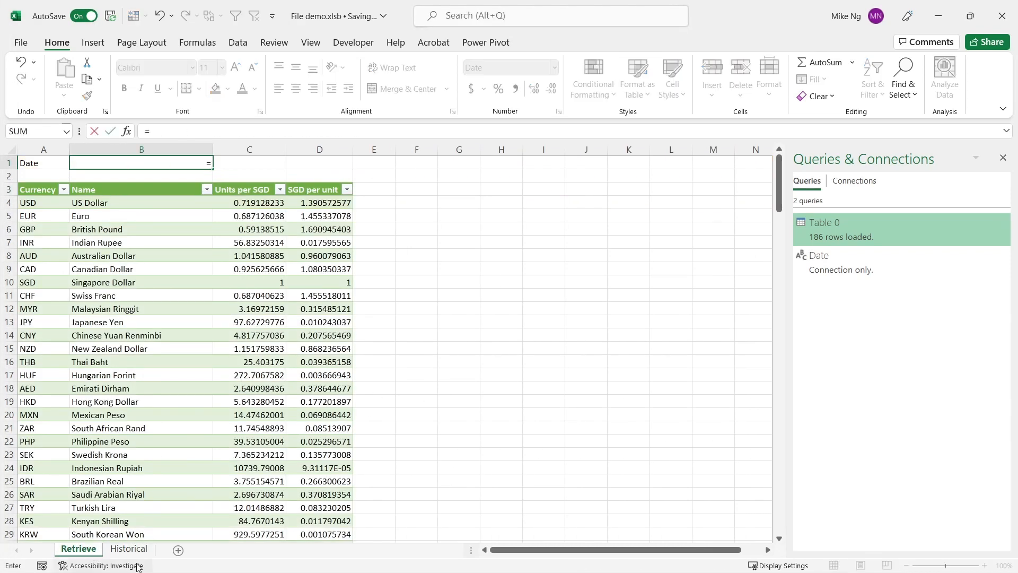
{"action": "left_click", "coordinate": [128, 549]}
{"action": "left_click", "coordinate": [52, 191]}
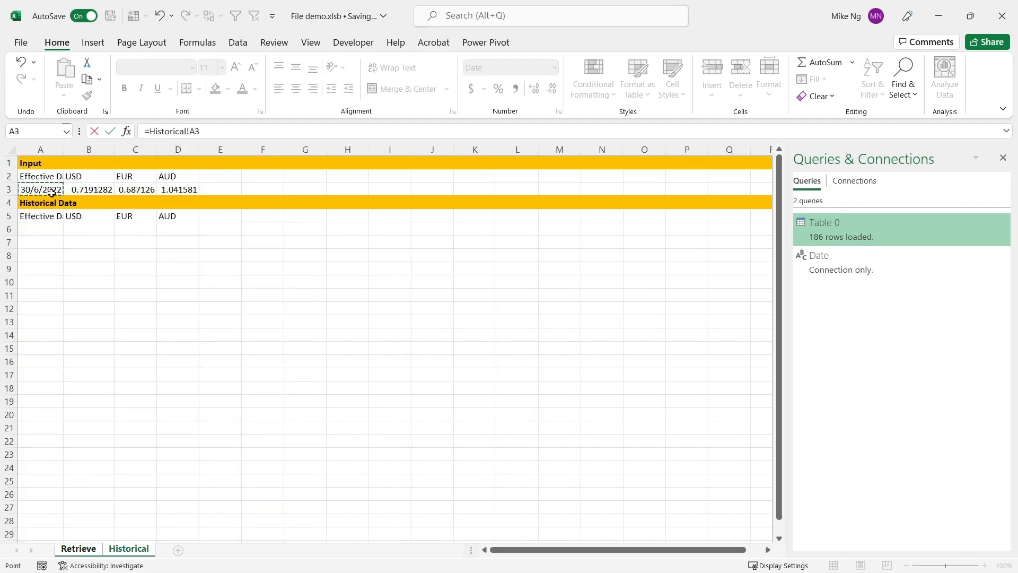
{"action": "type", "text": "-1"}
{"action": "key", "text": "Return"}
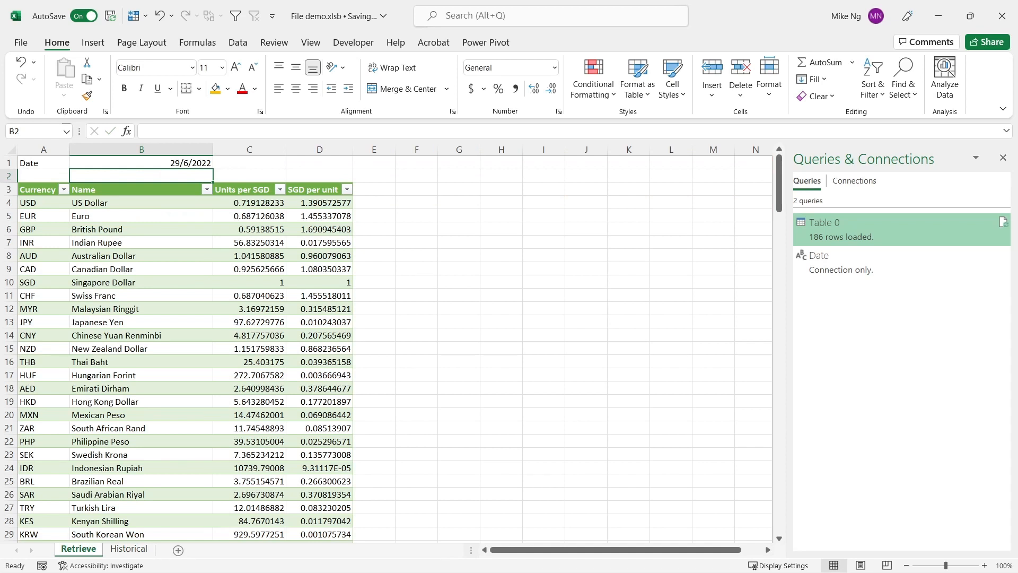
Step: Turn off background refresh in the query properties of Table 0
{"action": "key", "text": "alt+F11"}
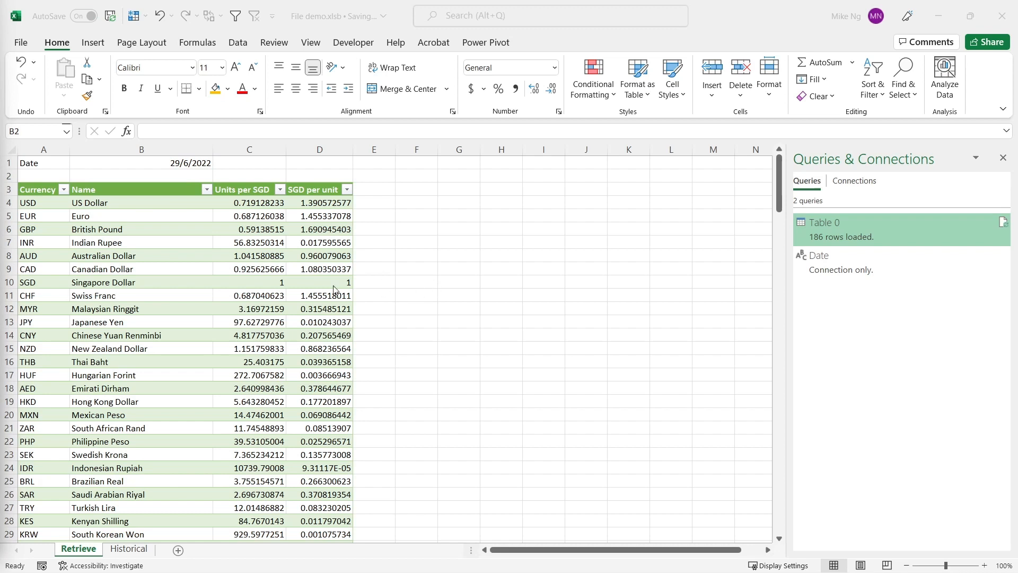
{"action": "key", "text": "alt+F11"}
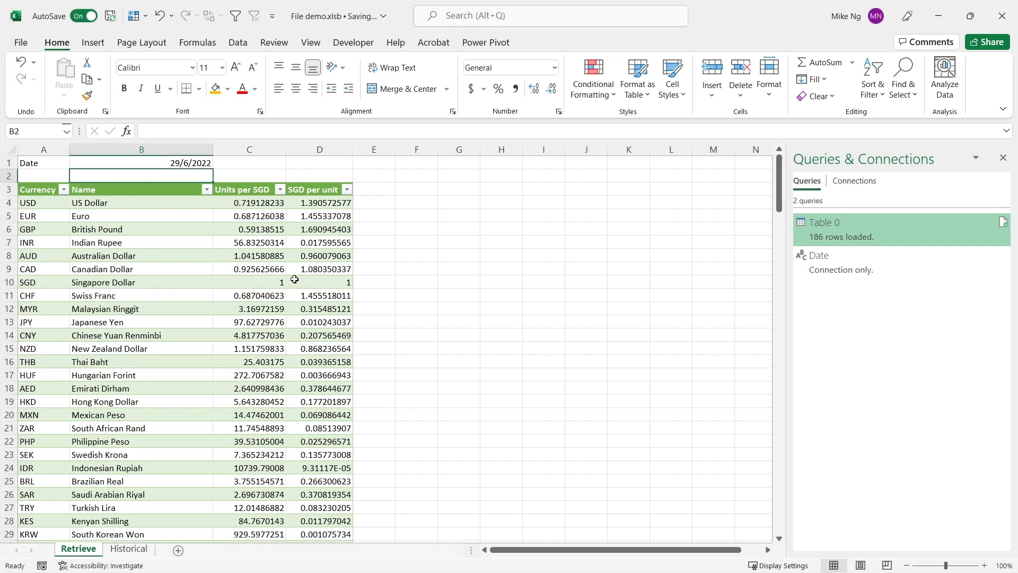
{"action": "right_click", "coordinate": [948, 230]}
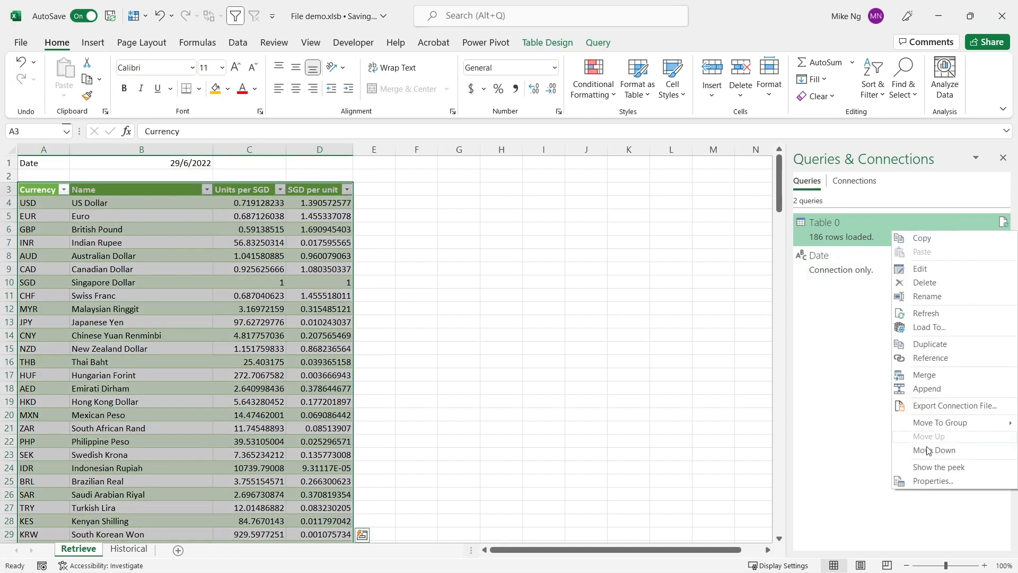
{"action": "left_click", "coordinate": [932, 481]}
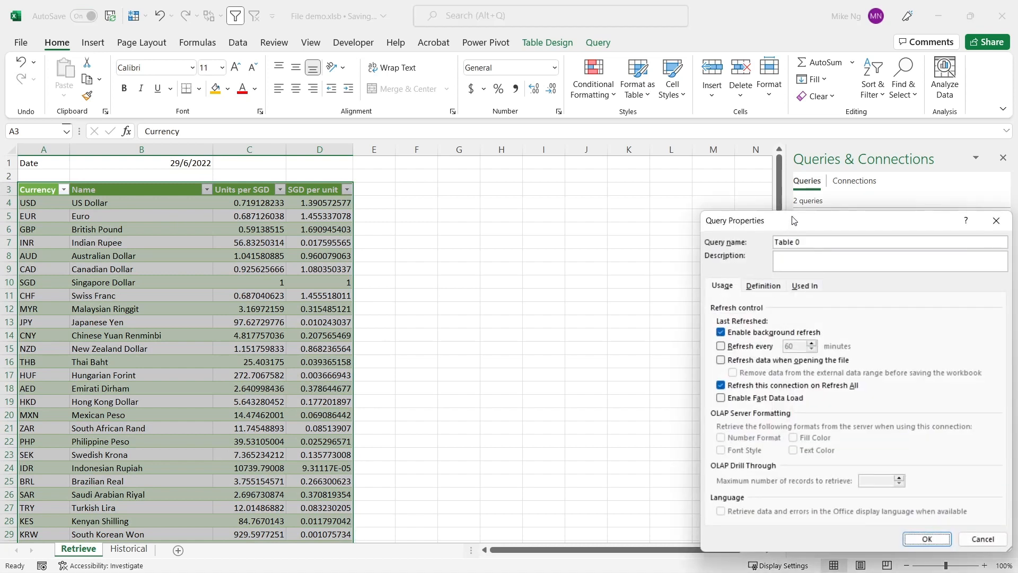
{"action": "left_click_drag", "start_coordinate": [794, 220], "coordinate": [717, 146]}
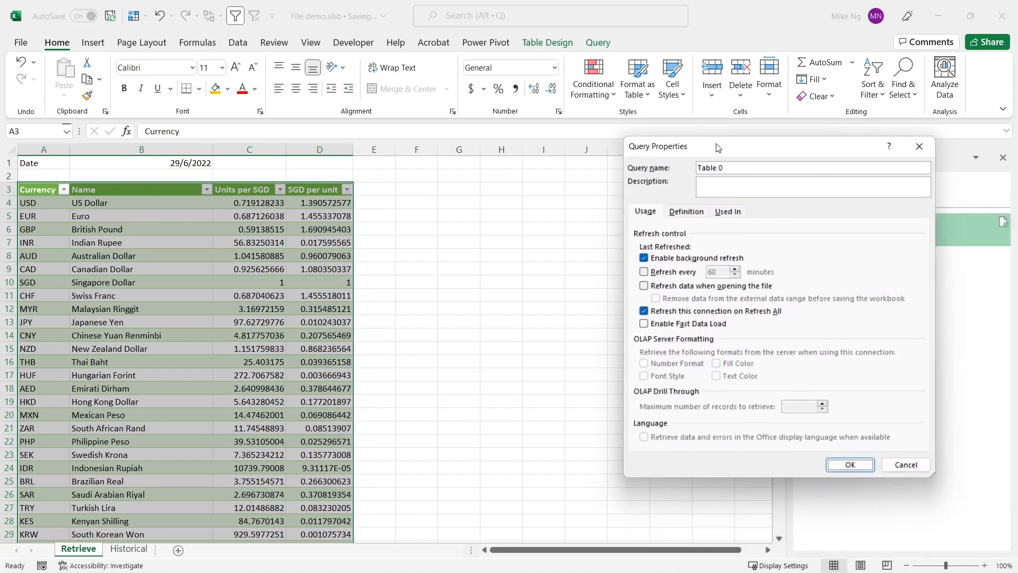
{"action": "left_click", "coordinate": [644, 259]}
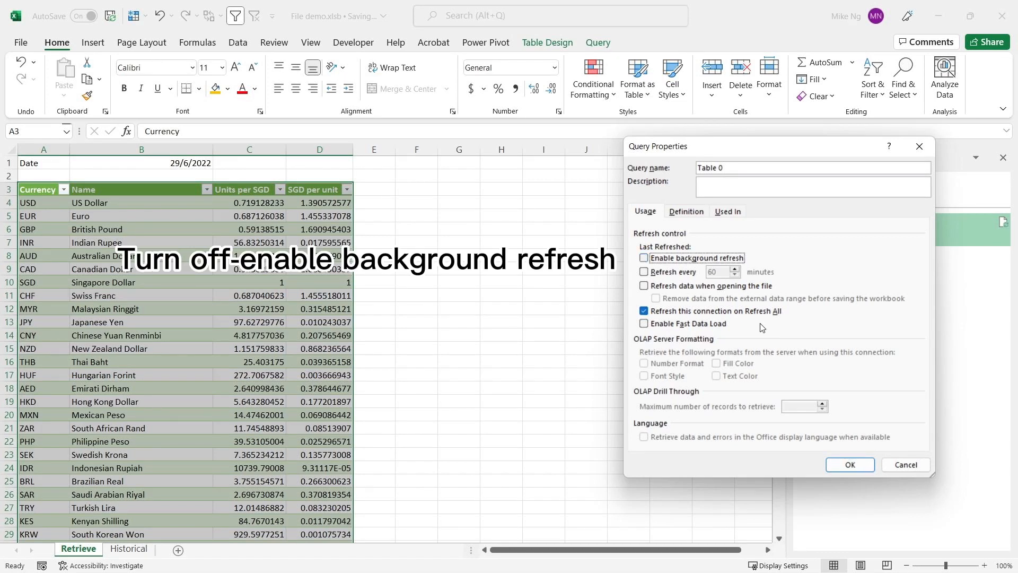
{"action": "left_click", "coordinate": [864, 469]}
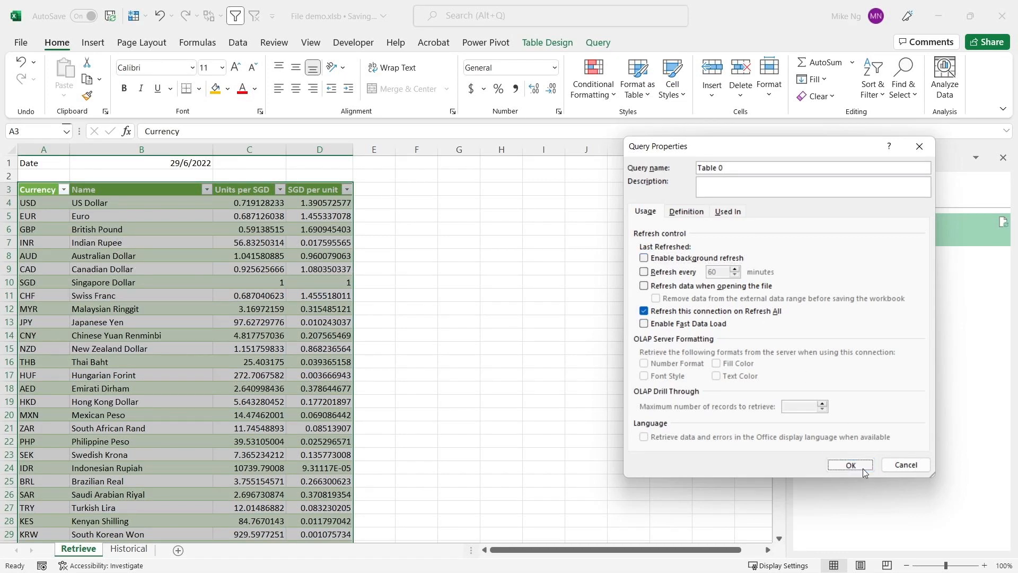
Step: Check in the ribbon customization options that the Developer main tab is enabled
{"action": "right_click", "coordinate": [243, 45]}
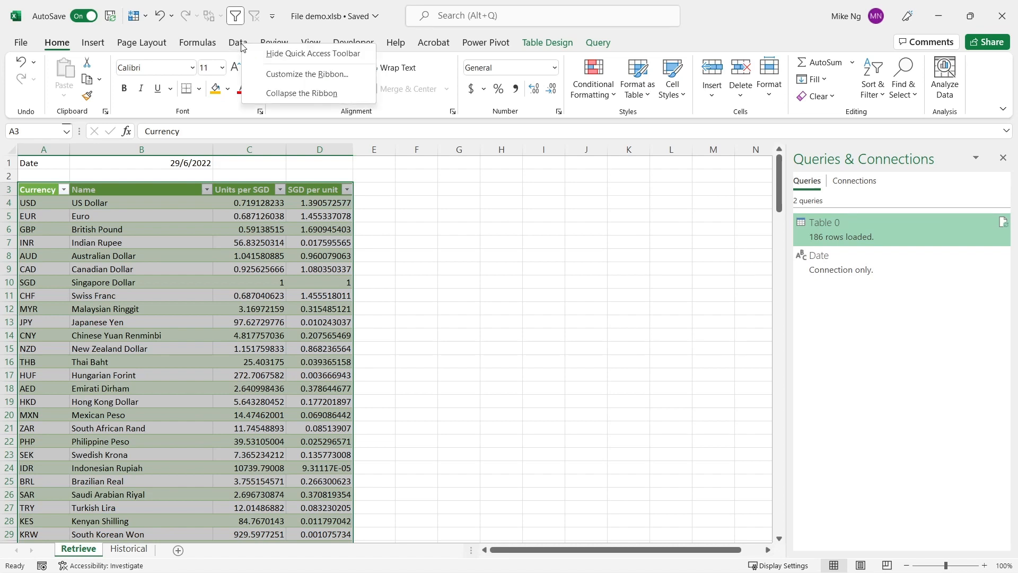
{"action": "left_click", "coordinate": [268, 75]}
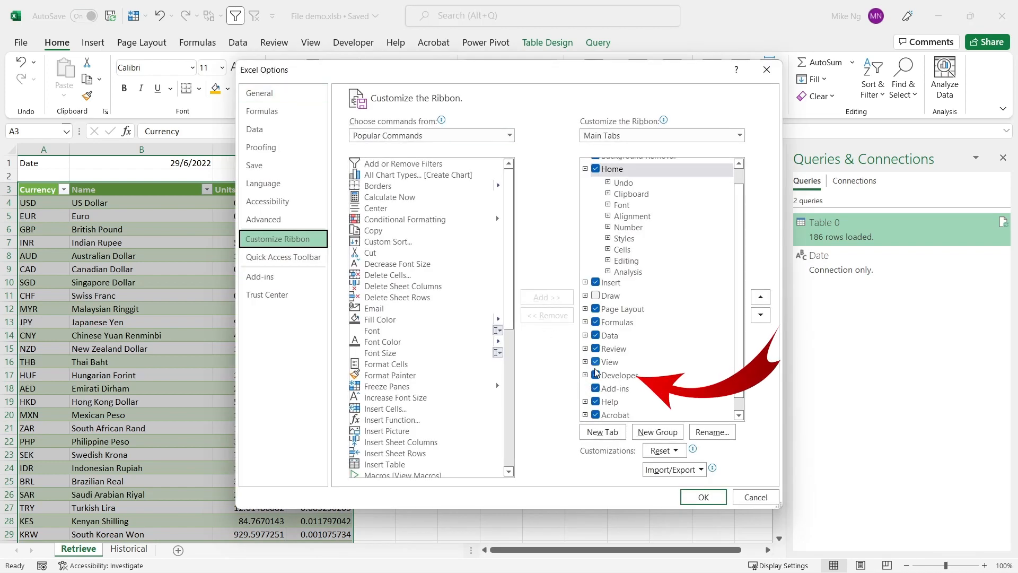
{"action": "left_click", "coordinate": [703, 496]}
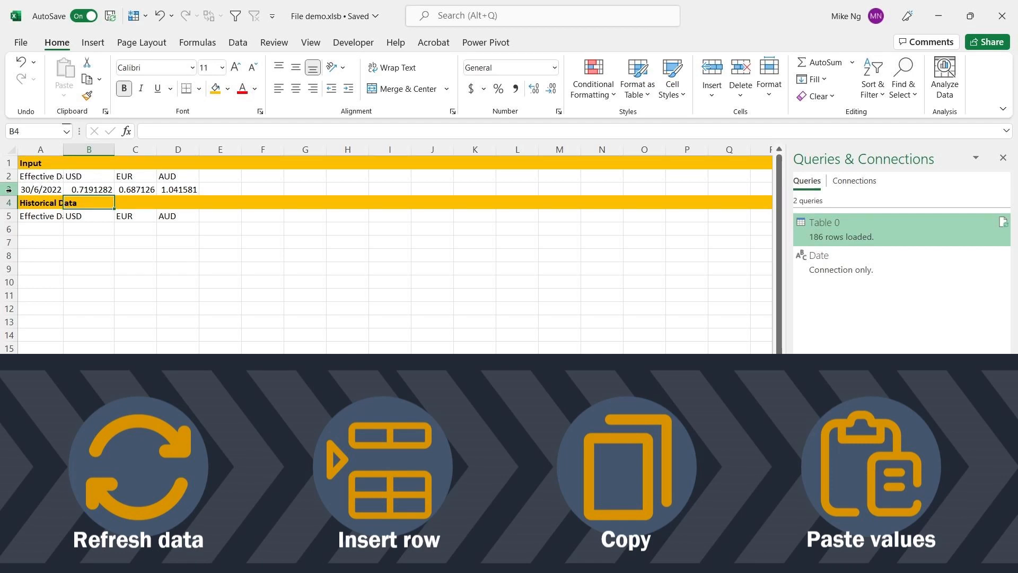
{"action": "left_click", "coordinate": [9, 229]}
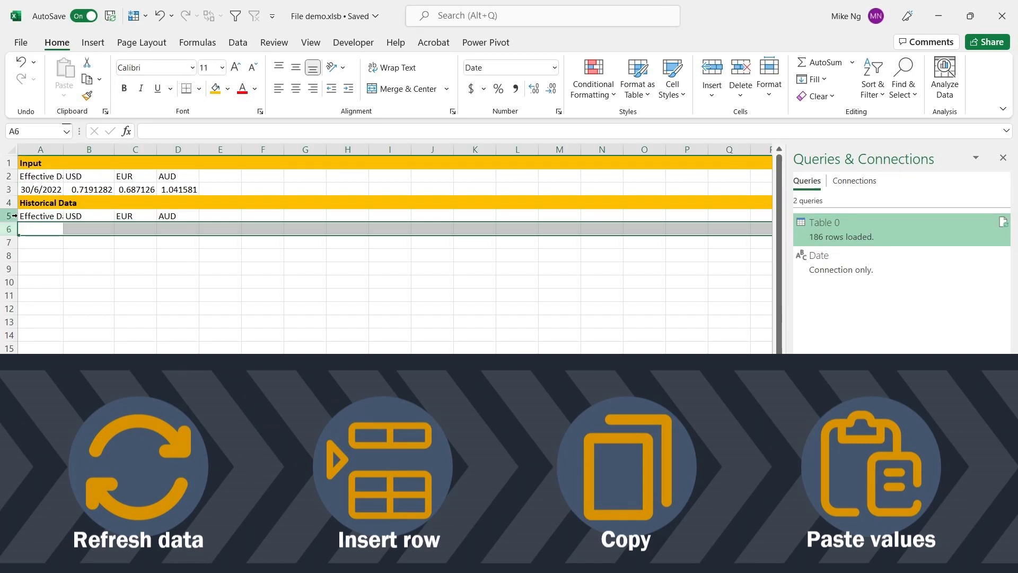
{"action": "left_click", "coordinate": [11, 189]}
{"action": "left_click", "coordinate": [11, 229]}
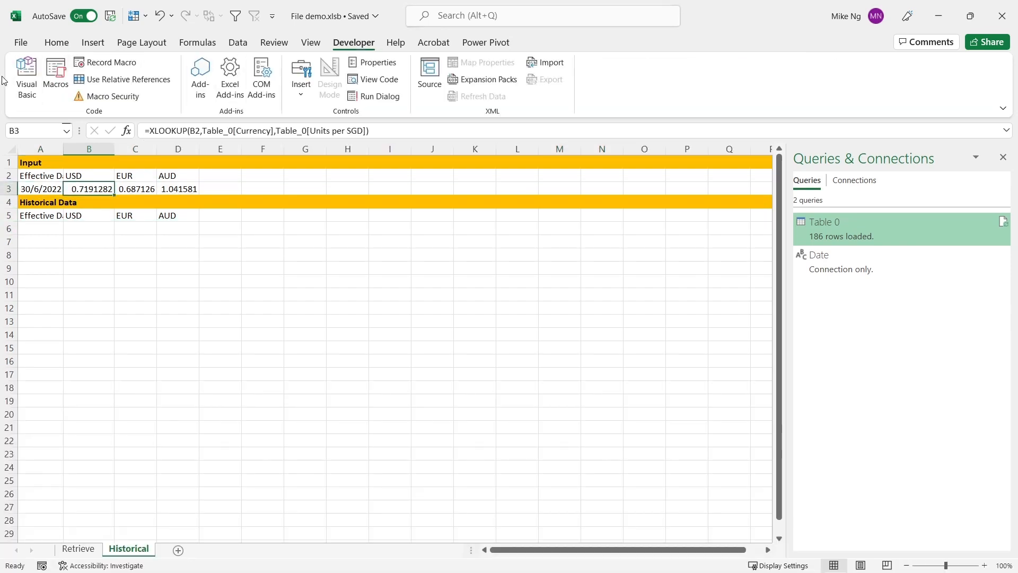
Step: Start recording a macro named AddRates, stored in this workbook
{"action": "left_click", "coordinate": [122, 63]}
{"action": "type", "text": "AddRates"}
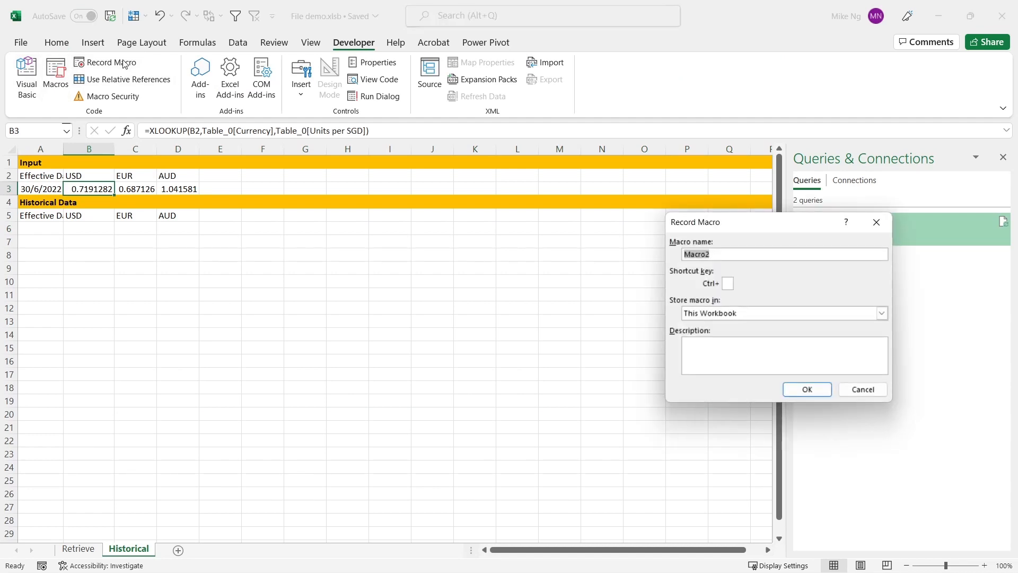
{"action": "key", "text": "Return"}
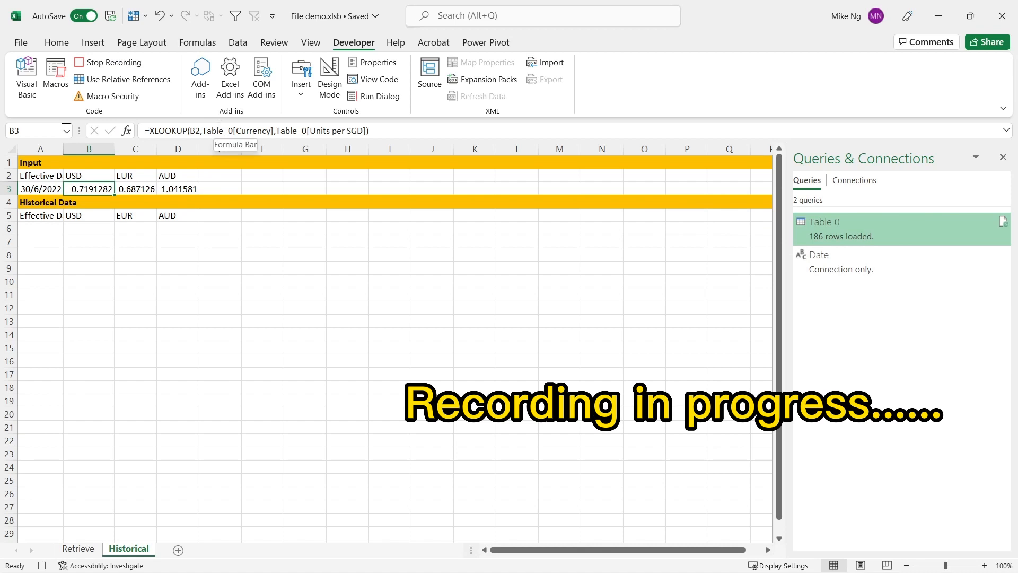
Step: Refresh all data connections and insert a new row at row 6 under the Historical Data headers
{"action": "left_click", "coordinate": [237, 43]}
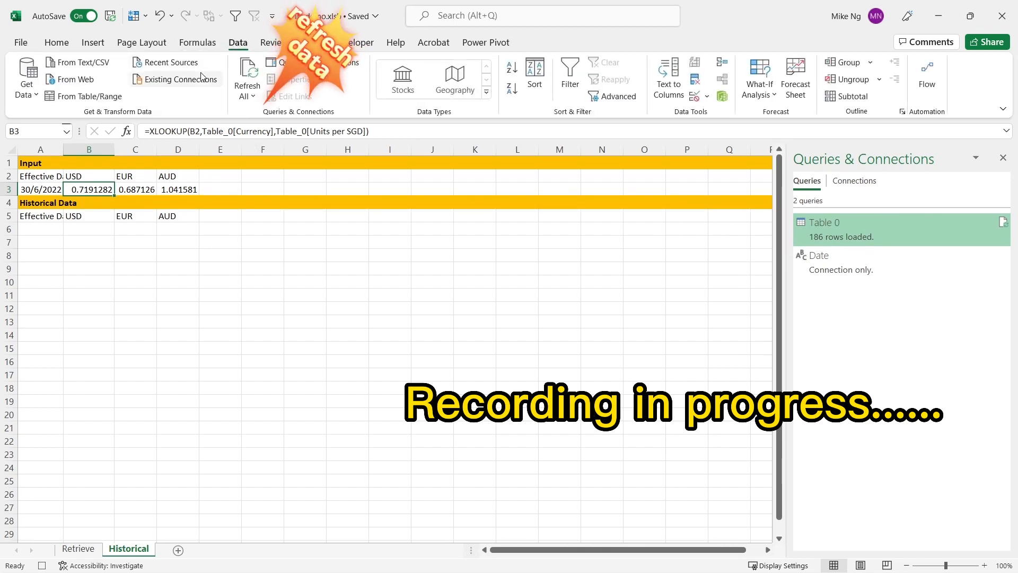
{"action": "left_click", "coordinate": [241, 71]}
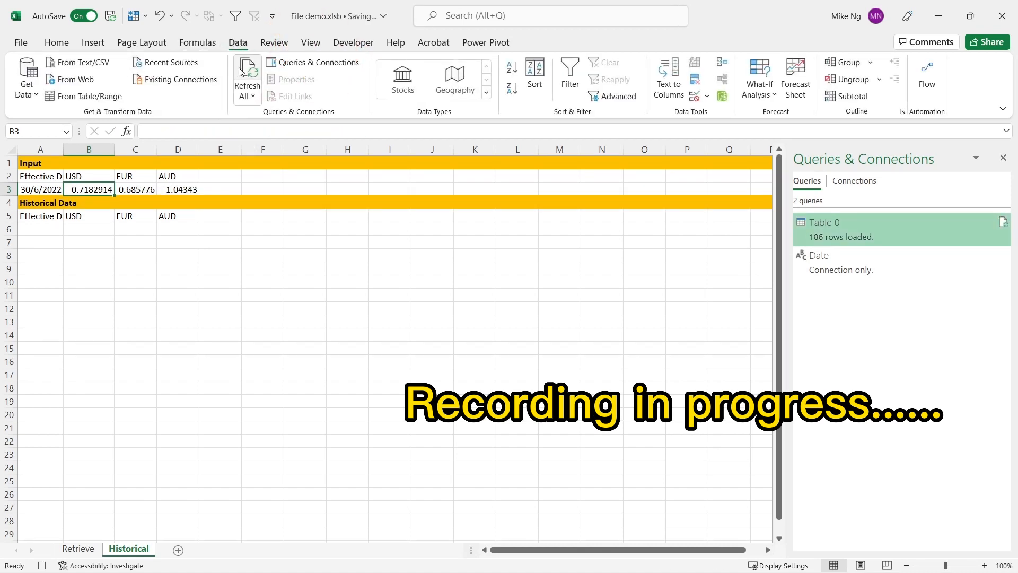
{"action": "left_click", "coordinate": [9, 228]}
{"action": "right_click", "coordinate": [10, 228]}
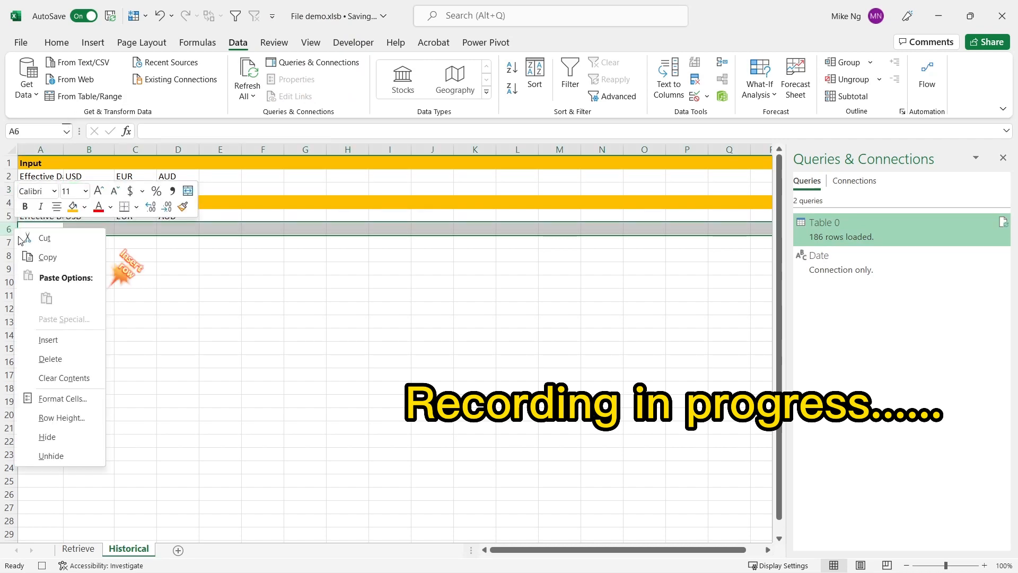
{"action": "left_click", "coordinate": [55, 337]}
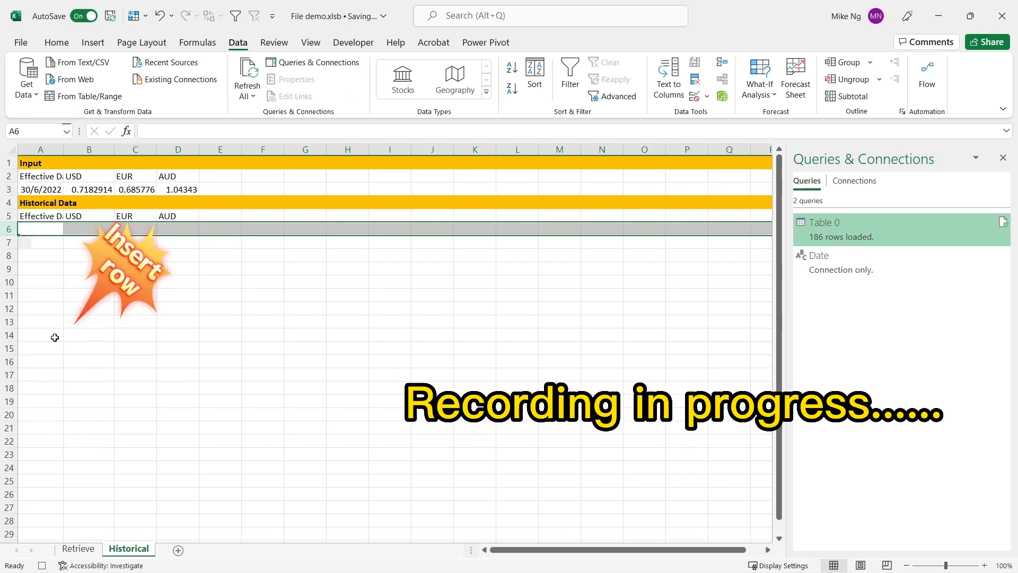
Step: Copy Input row 3, paste it as values only into row 6, and stop the macro recording
{"action": "left_click", "coordinate": [10, 189]}
{"action": "key", "text": "ctrl+c"}
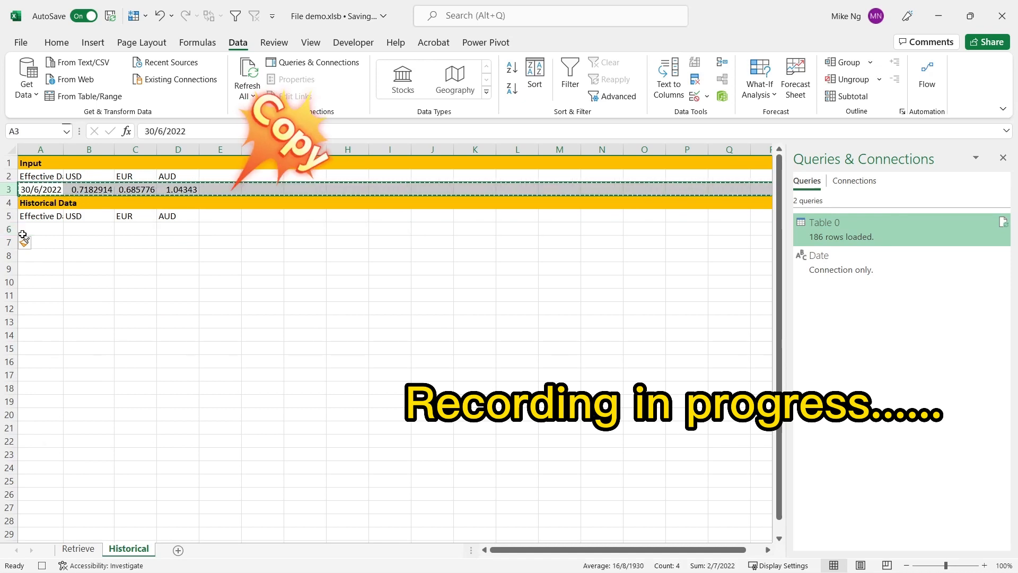
{"action": "left_click", "coordinate": [15, 229]}
{"action": "key", "text": "ctrl+alt+v"}
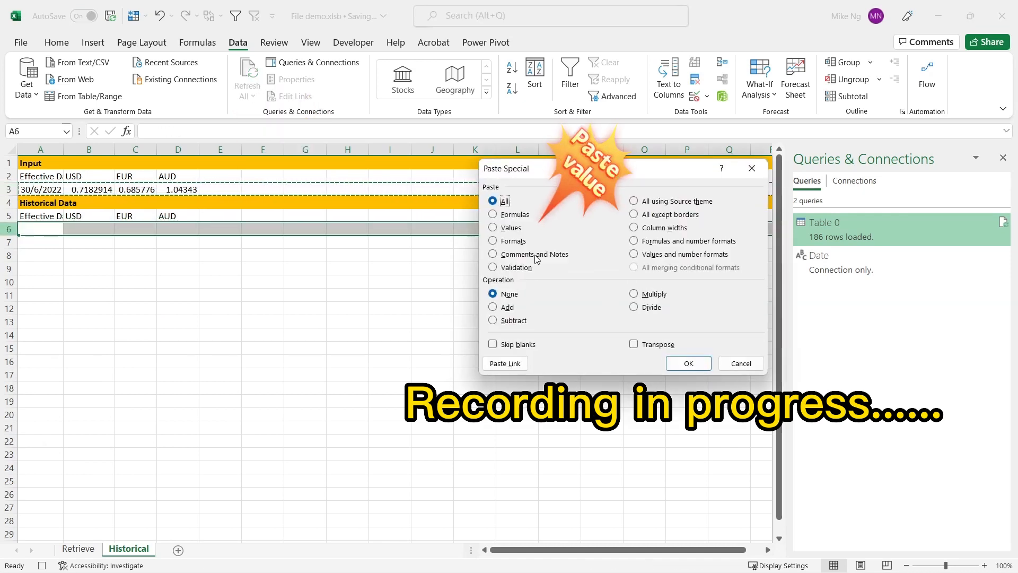
{"action": "key", "text": "v"}
{"action": "key", "text": "Return"}
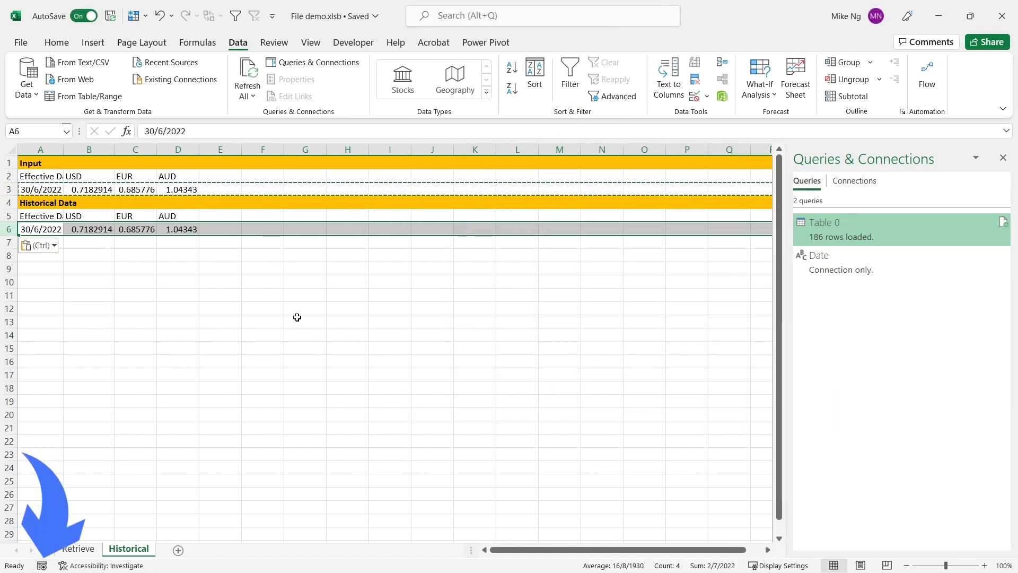
Step: Examine the recorded AddRates code in Module1 in the Visual Basic editor and close the editor
{"action": "key", "text": "alt+F11"}
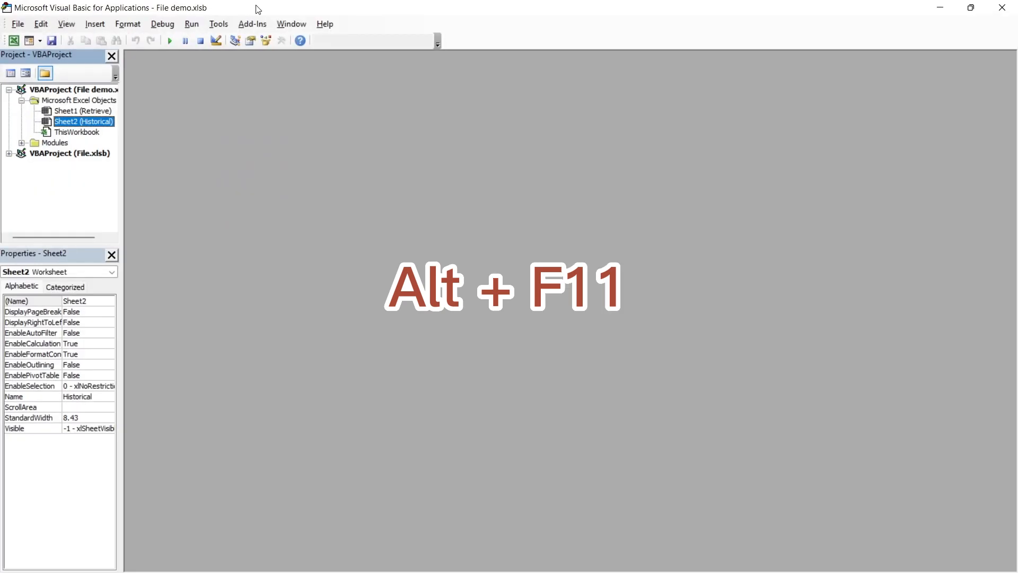
{"action": "left_click", "coordinate": [21, 143]}
{"action": "double_click", "coordinate": [68, 154]}
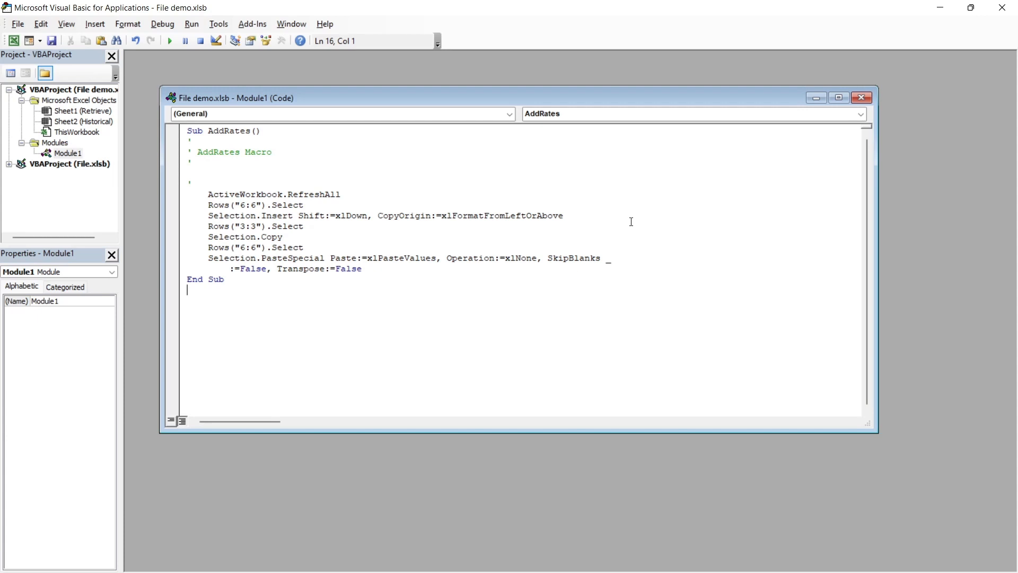
{"action": "left_click", "coordinate": [1002, 7]}
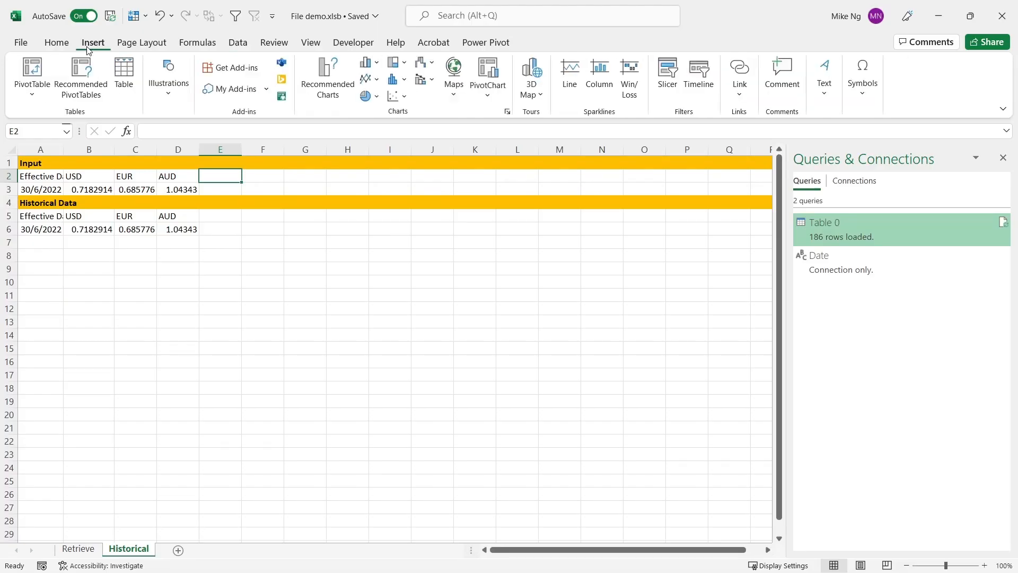
Step: Draw a rectangle about 2.1 cm wide and 0.7 cm high beside the Input data and label it Add Rates
{"action": "left_click", "coordinate": [169, 85]}
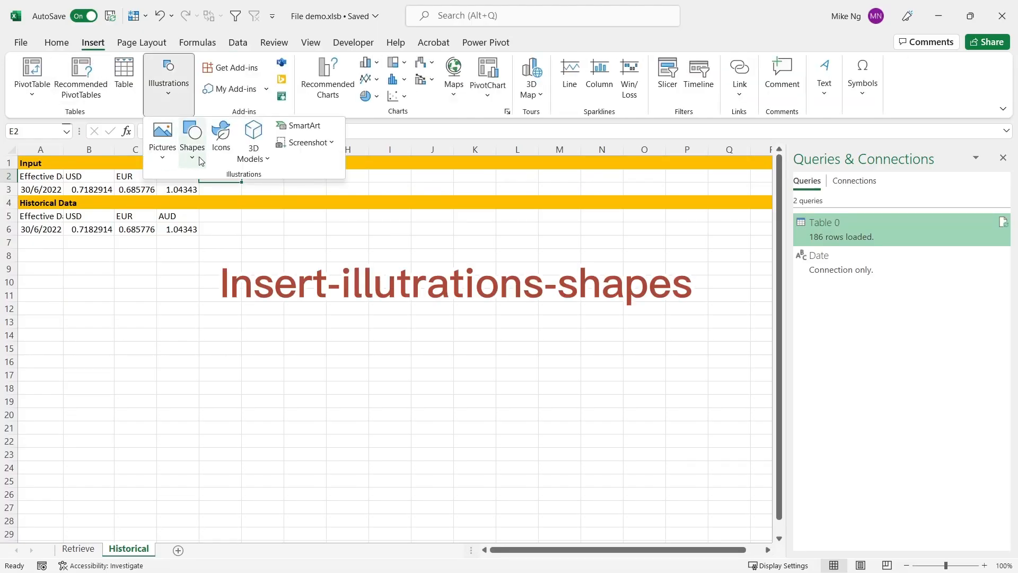
{"action": "left_click", "coordinate": [192, 136]}
{"action": "left_click", "coordinate": [243, 201]}
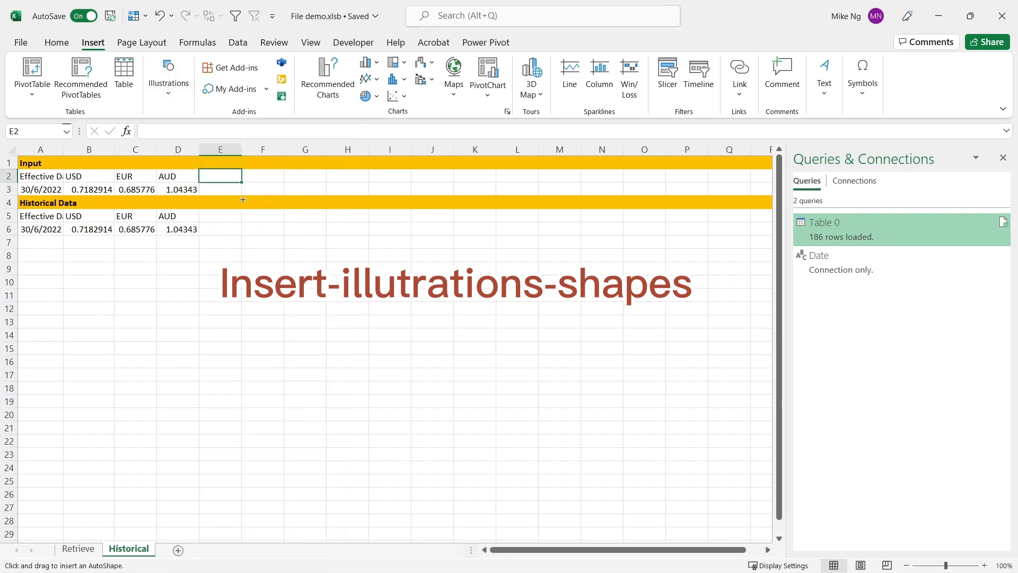
{"action": "left_click_drag", "start_coordinate": [233, 174], "coordinate": [286, 194]}
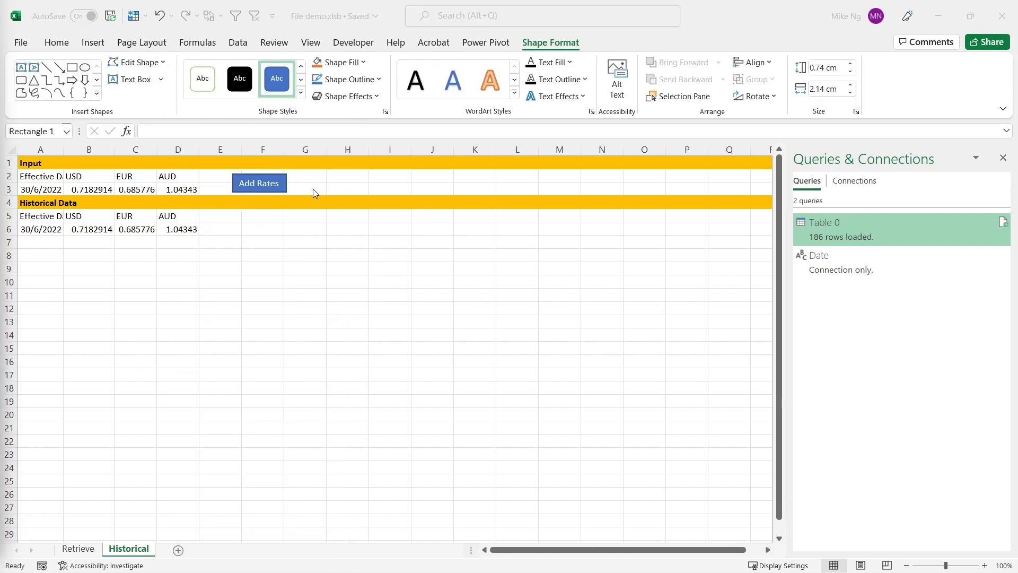
Step: Assign the AddRates macro to the Add Rates rectangle and deselect the shape
{"action": "right_click", "coordinate": [281, 184]}
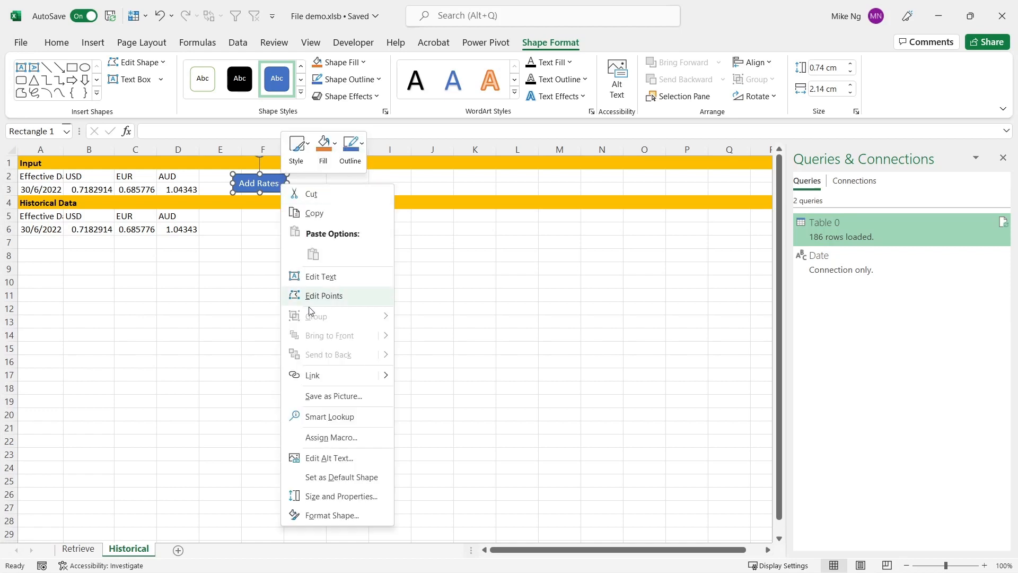
{"action": "left_click", "coordinate": [323, 437]}
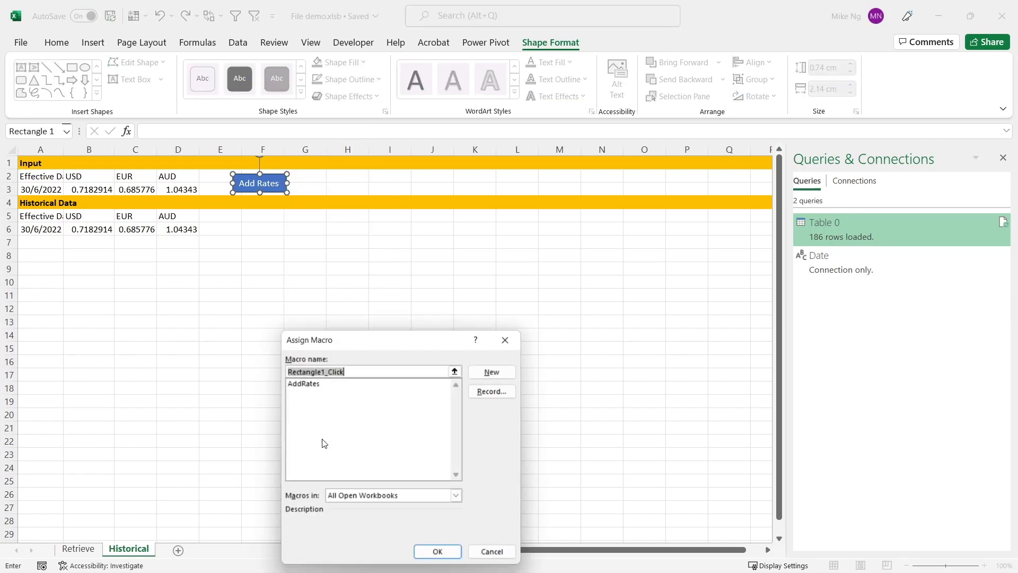
{"action": "left_click", "coordinate": [328, 383]}
{"action": "left_click", "coordinate": [440, 556]}
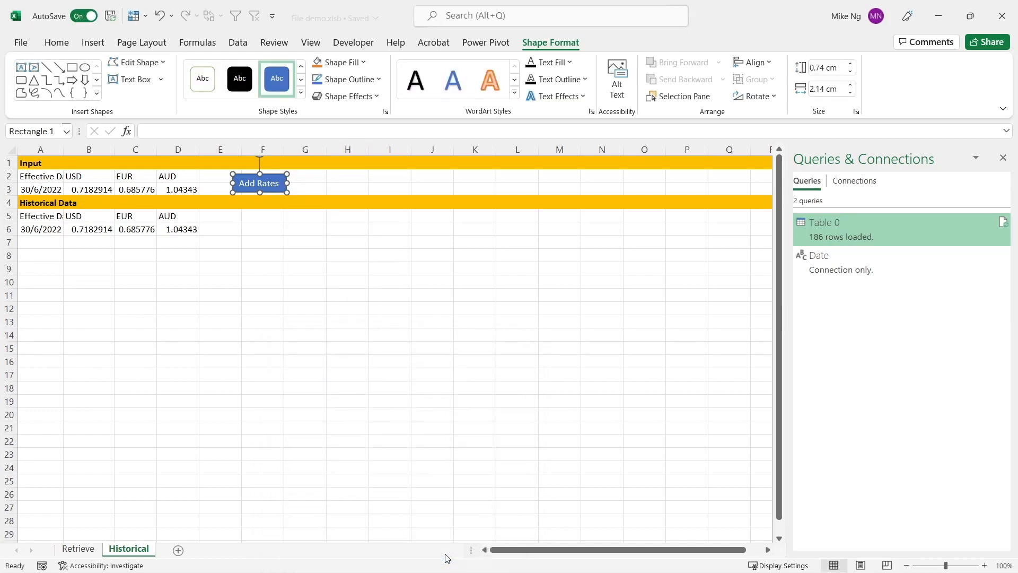
{"action": "left_click", "coordinate": [266, 301]}
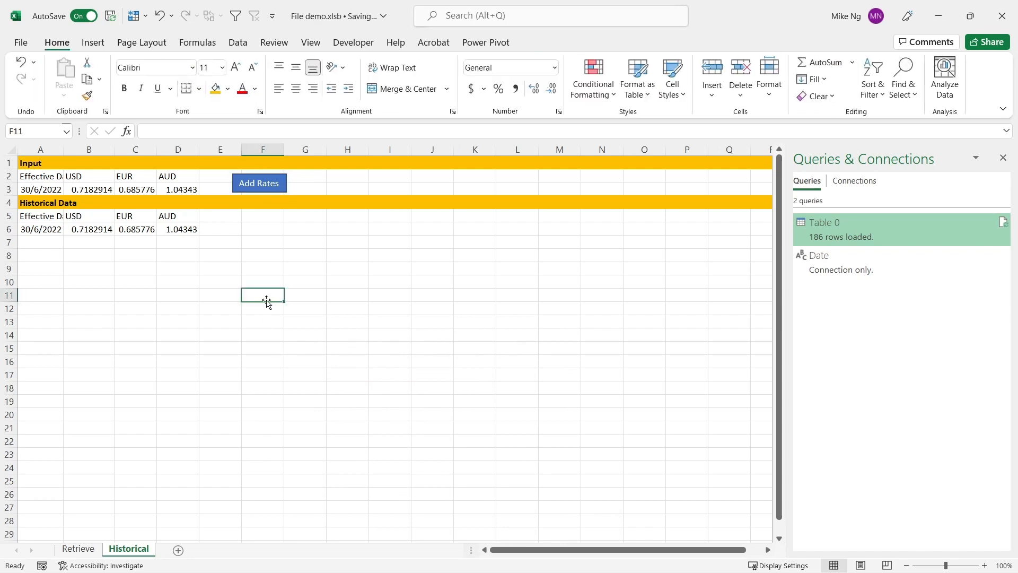
Step: Set the Input effective date in A3 to 15/7/2022 and run the Add Rates macro button to record that date's rates
{"action": "left_click", "coordinate": [51, 186]}
{"action": "left_click", "coordinate": [160, 131]}
{"action": "double_click", "coordinate": [160, 131]}
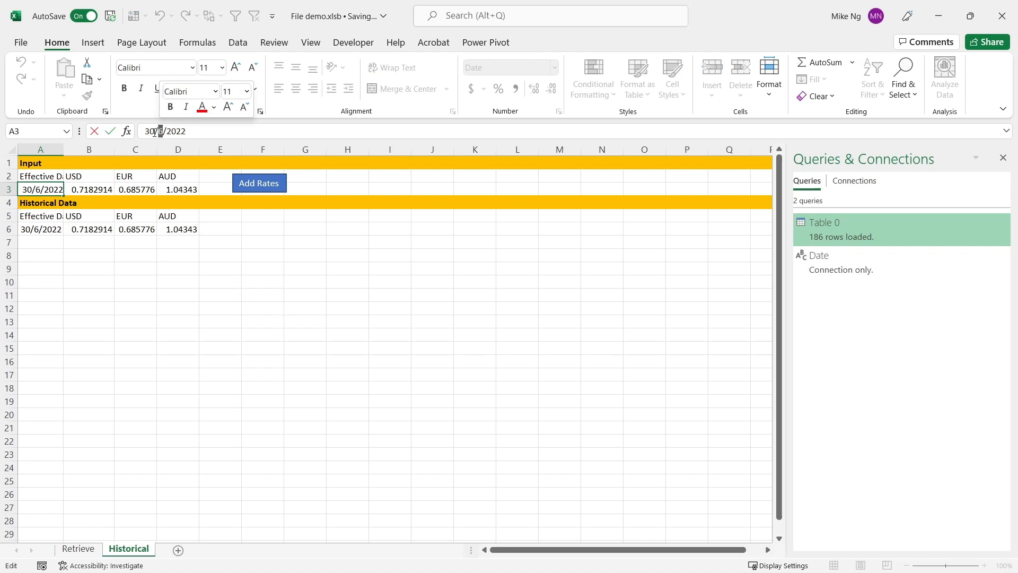
{"action": "type", "text": "7"}
{"action": "left_click_drag", "start_coordinate": [154, 133], "coordinate": [144, 132]}
{"action": "type", "text": "15"}
{"action": "left_click", "coordinate": [223, 282]}
{"action": "left_click", "coordinate": [263, 184]}
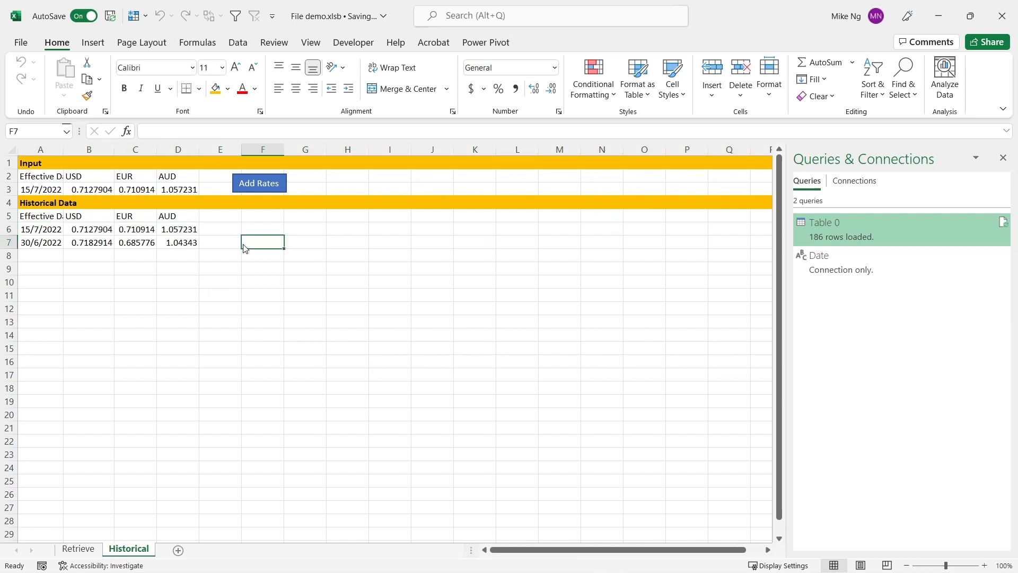
Step: Open the Save As dialog for the workbook and list the available file types
{"action": "key", "text": "F12"}
{"action": "left_click", "coordinate": [225, 284]}
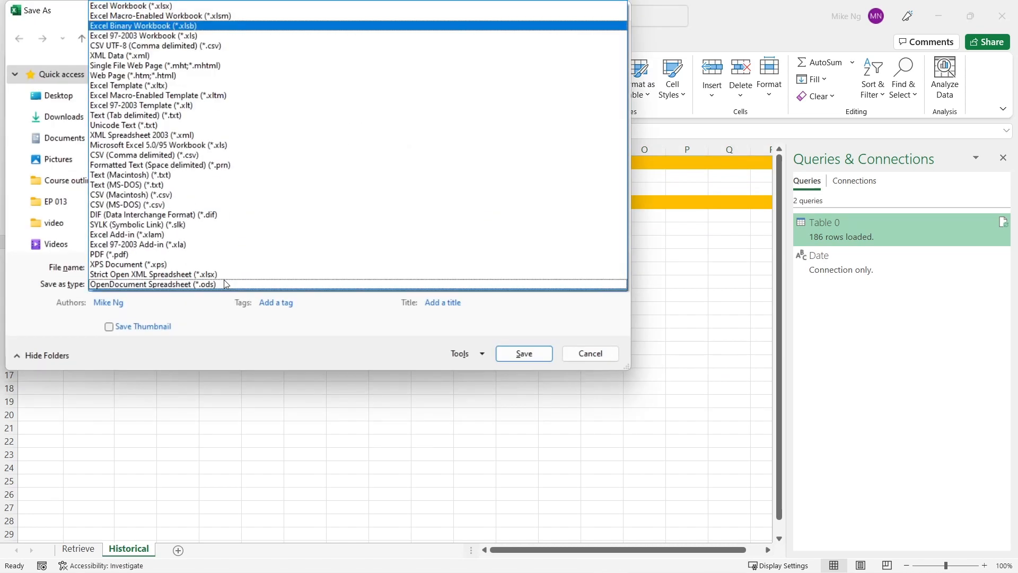